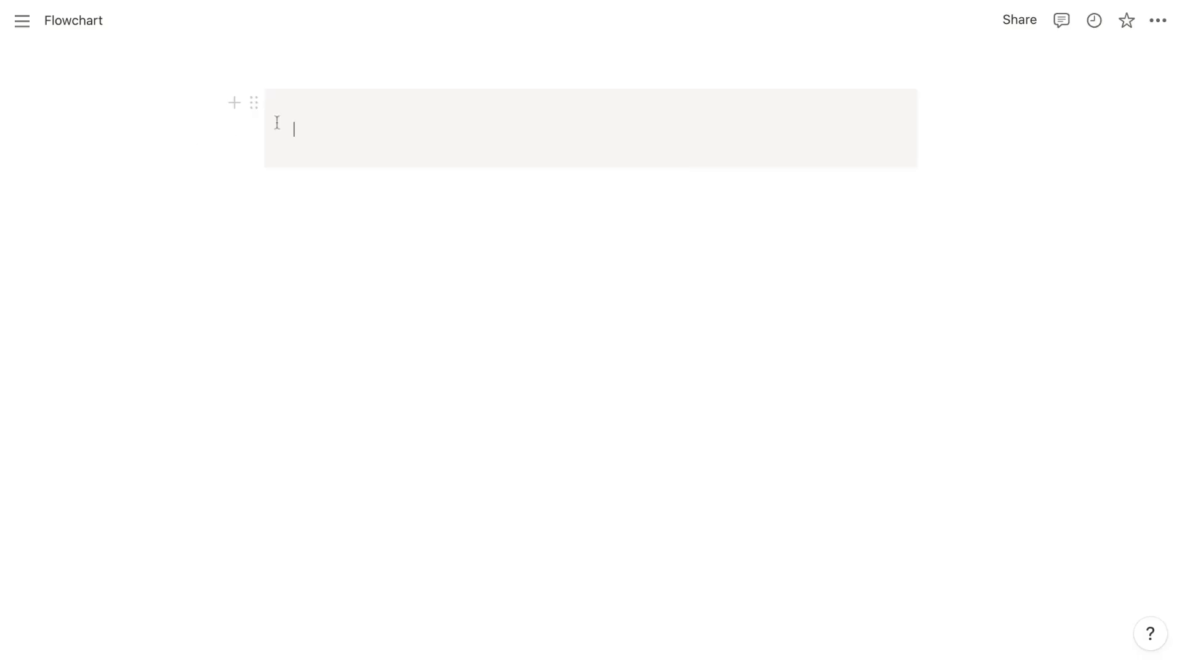
Set the code block's language to Mermaid and enter the left-to-right lamp repair flowchart code with its node styles.
left_click(305, 113)
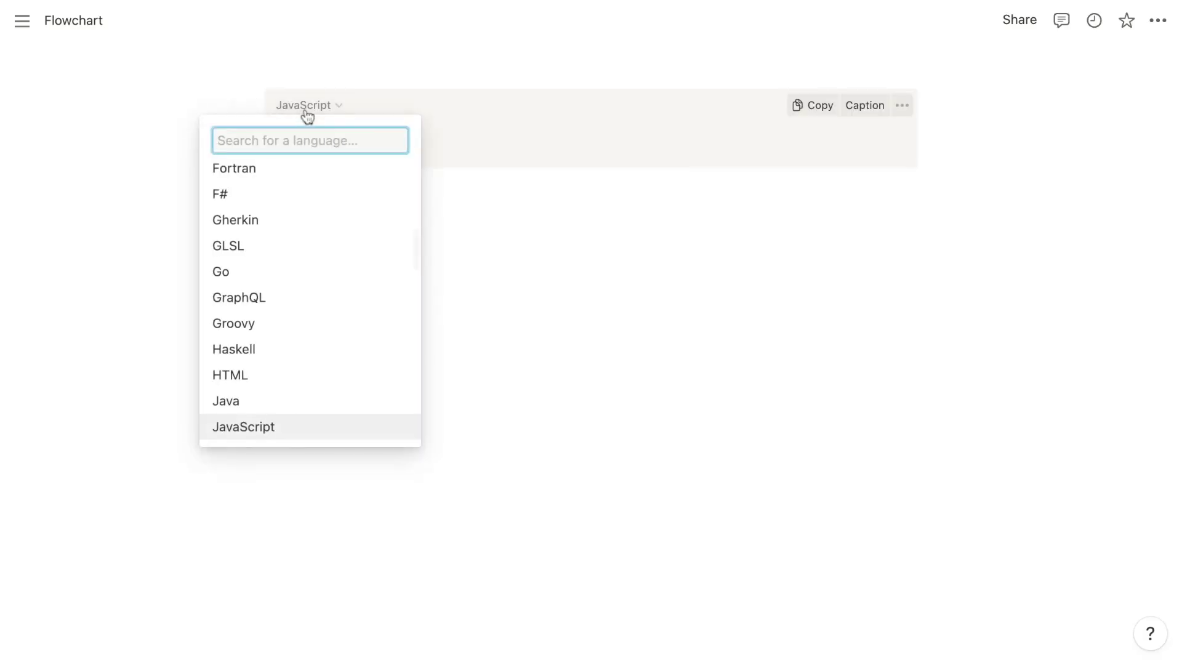
type("mer")
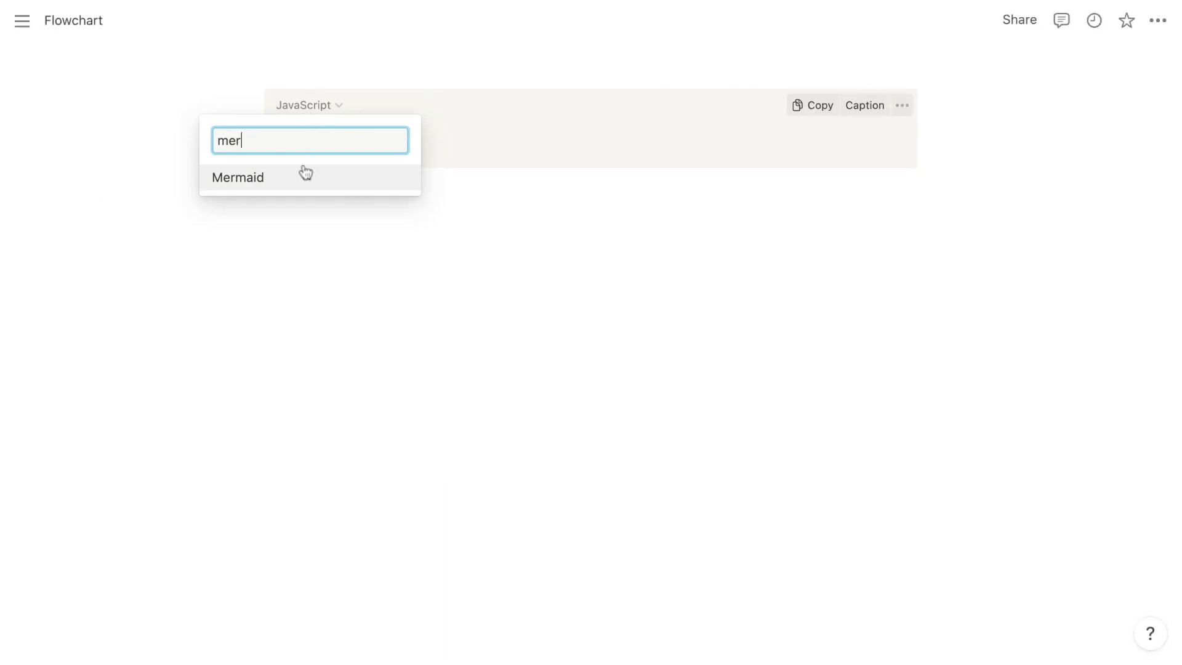
left_click(303, 187)
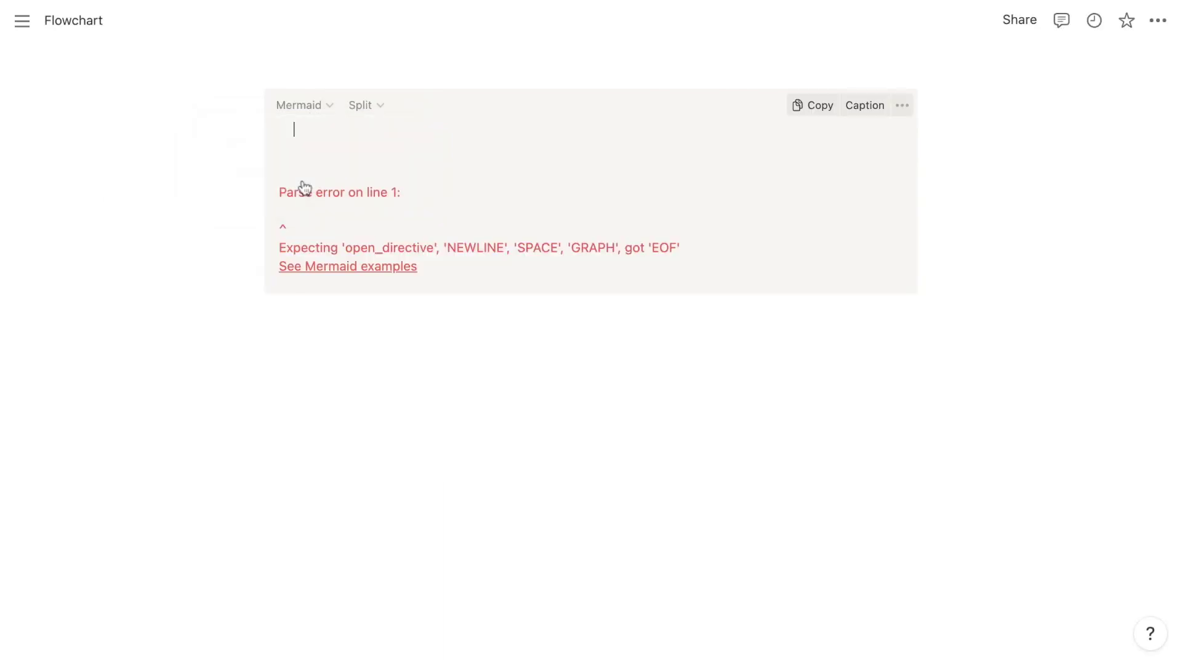
type("flowchart LR Bulbburnedout? --> |No| Repairlamp.([\"Repair lamp.\"]); style Repairlamp. fill:#DBEDDB,sroke:#1C3829; Lampdoesntwork.{{\"Lamp doesn’t work.\"}}; style Lampdoesntwork. fill:#FFE2DD,stroke:#5D1715; Lampdoesntwork. --> Lamppluggedin?(\"Lamp plugged in?\"); style Lamppluggedin? fill:#FDECC8,stroke:#402c1b; Lamppluggedin? --> |No| Pluginlamp.(\"Plug in lamp.\"); style Pluginlamp. fill:#DBEDDB,sroke:#1C3829; Lamppluggedin? --> |Yes| Bulbburnedout?(\"Bulb burned out?\"); style Bulbburnedout? fill:#FDECC8,stroke:#402c1b; Bulbburnedout? --> |Yes| Replacebulb.(\"Replace bulb.\"); style Replacebulb. fill:#DBEDDB,sroke:#1C3829;")
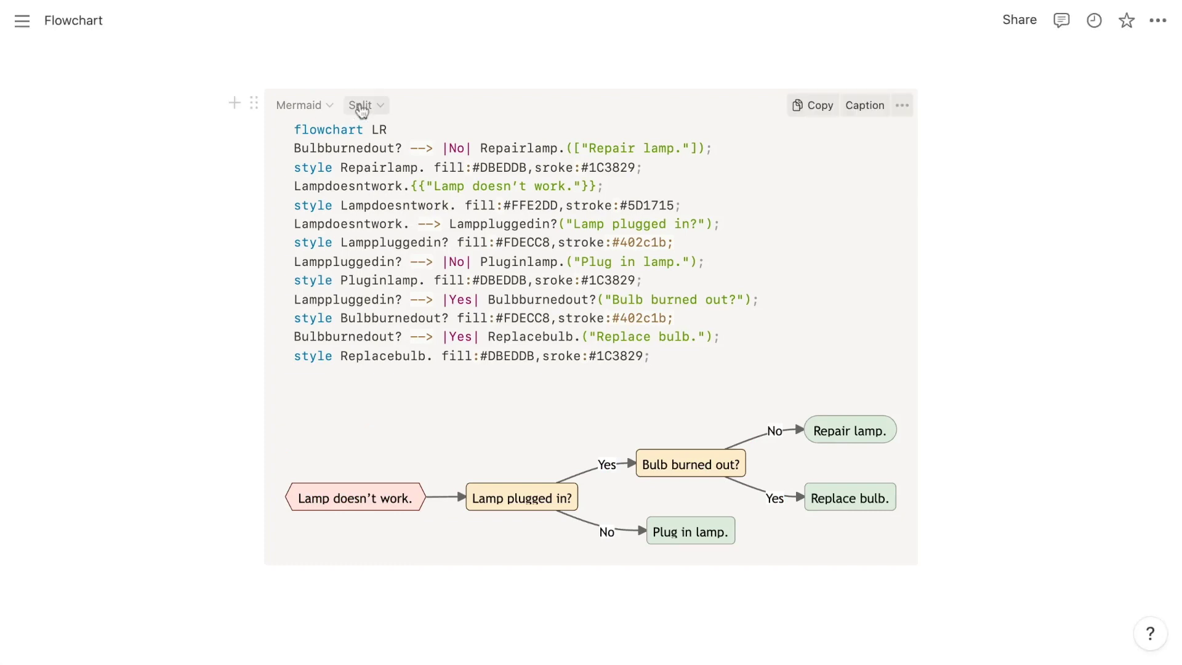
Show only the rendered preview of the Mermaid lamp repair flowchart in the code block.
left_click(361, 106)
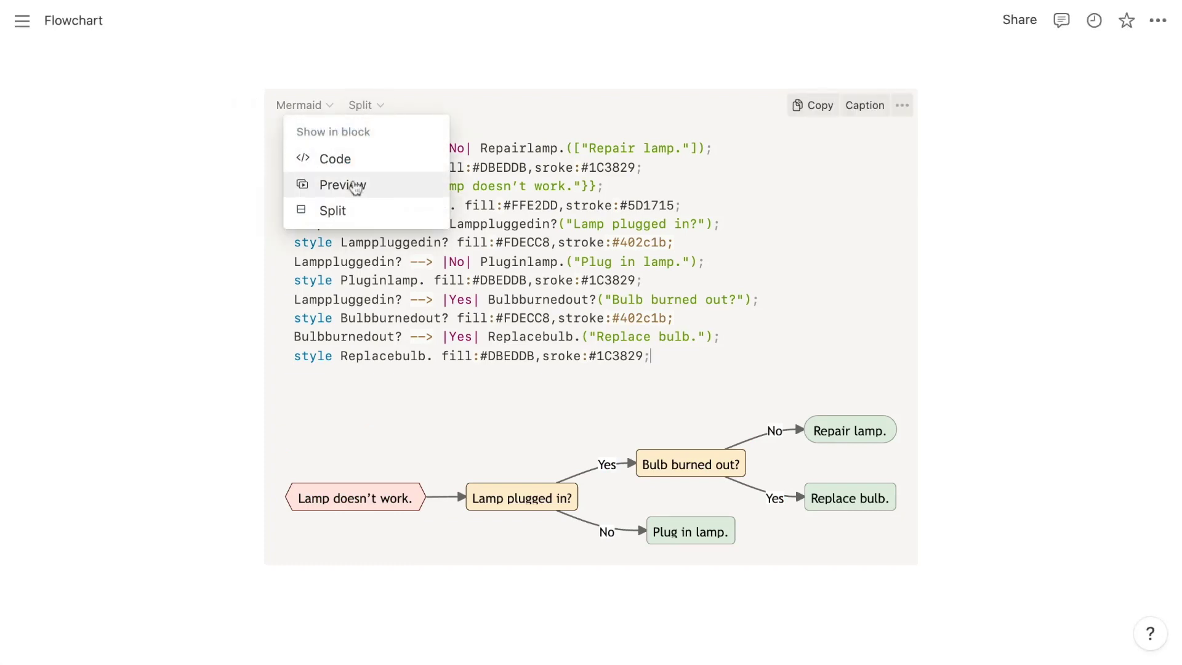
left_click(352, 186)
left_click(175, 175)
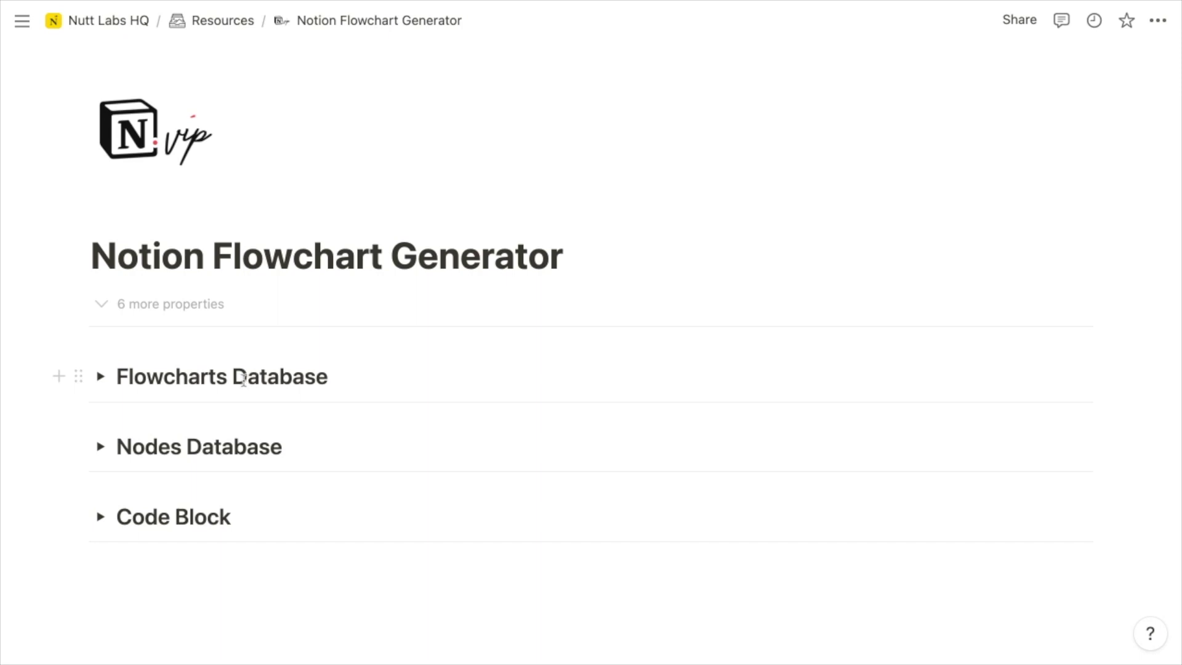
Expand the Flowcharts Database and Nodes Database sections on the Notion Flowchart Generator page.
scroll(243, 380, "down", 3)
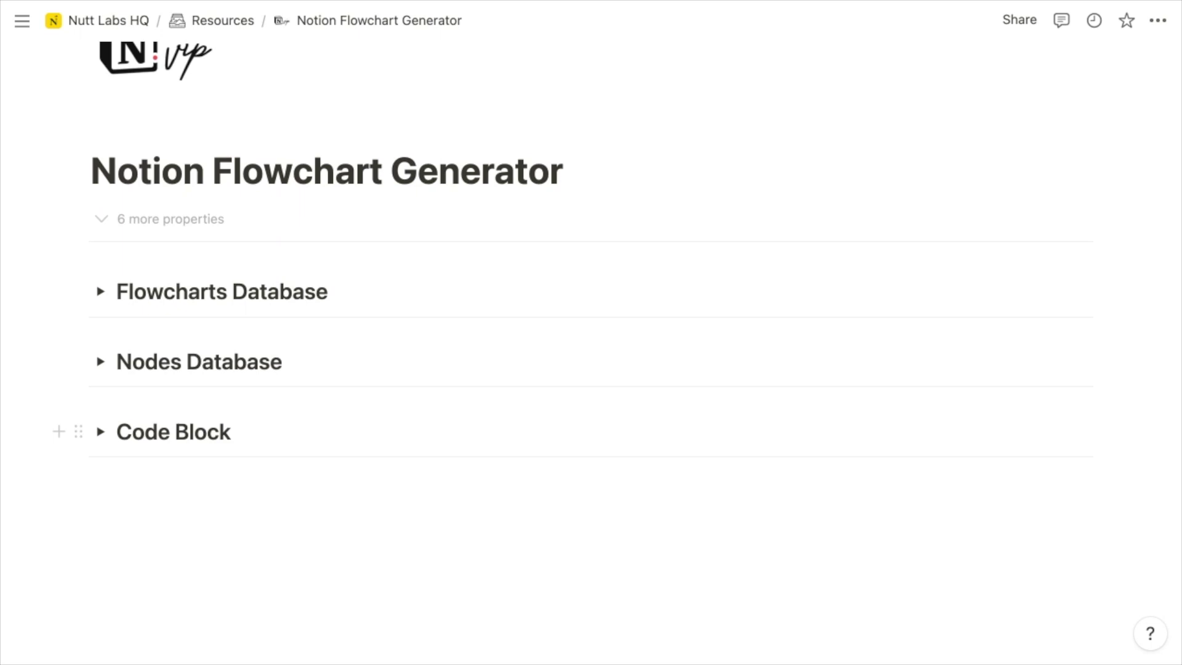
left_click(107, 305)
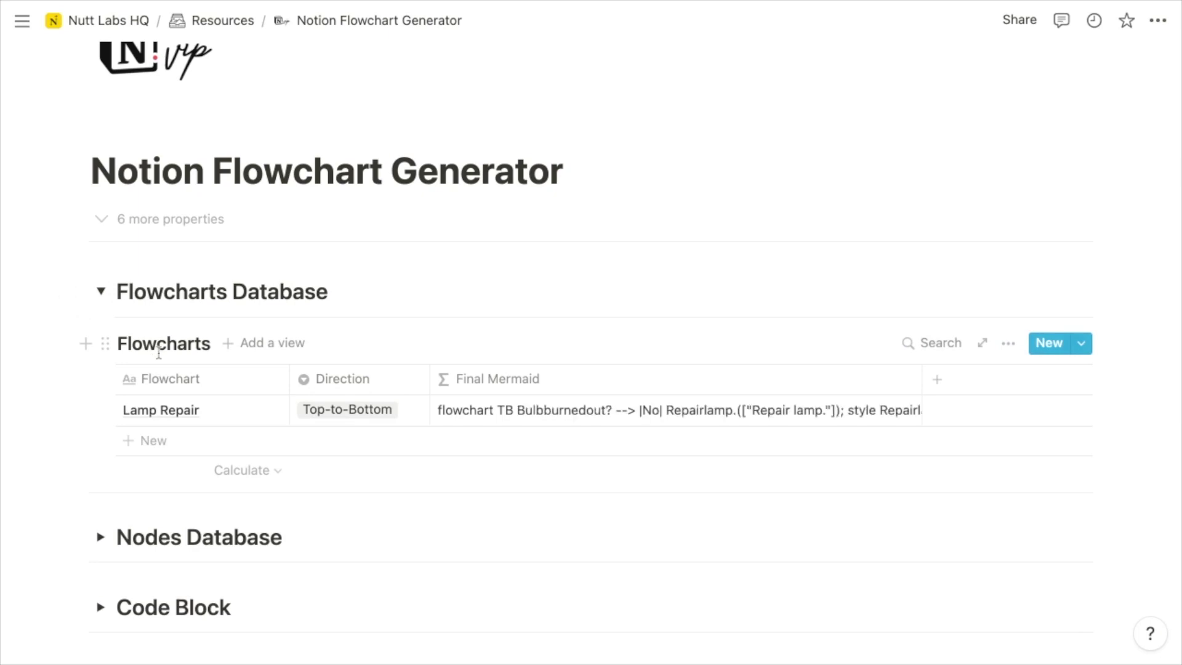
scroll(159, 354, "down", 2)
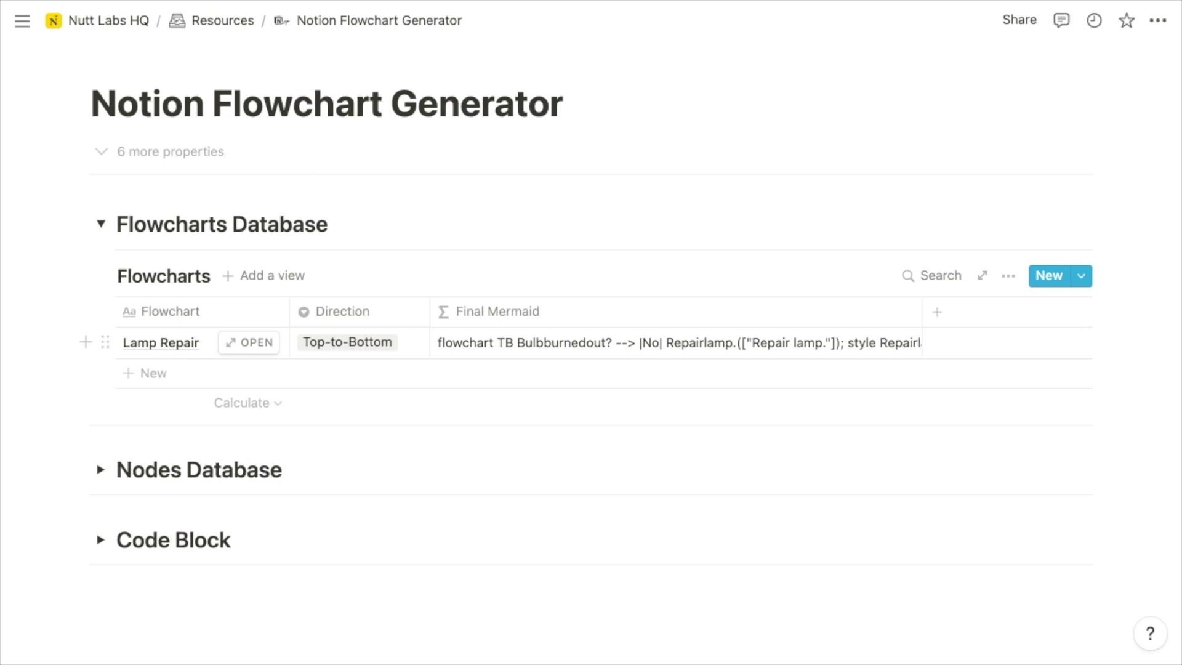
scroll(122, 349, "down", 3)
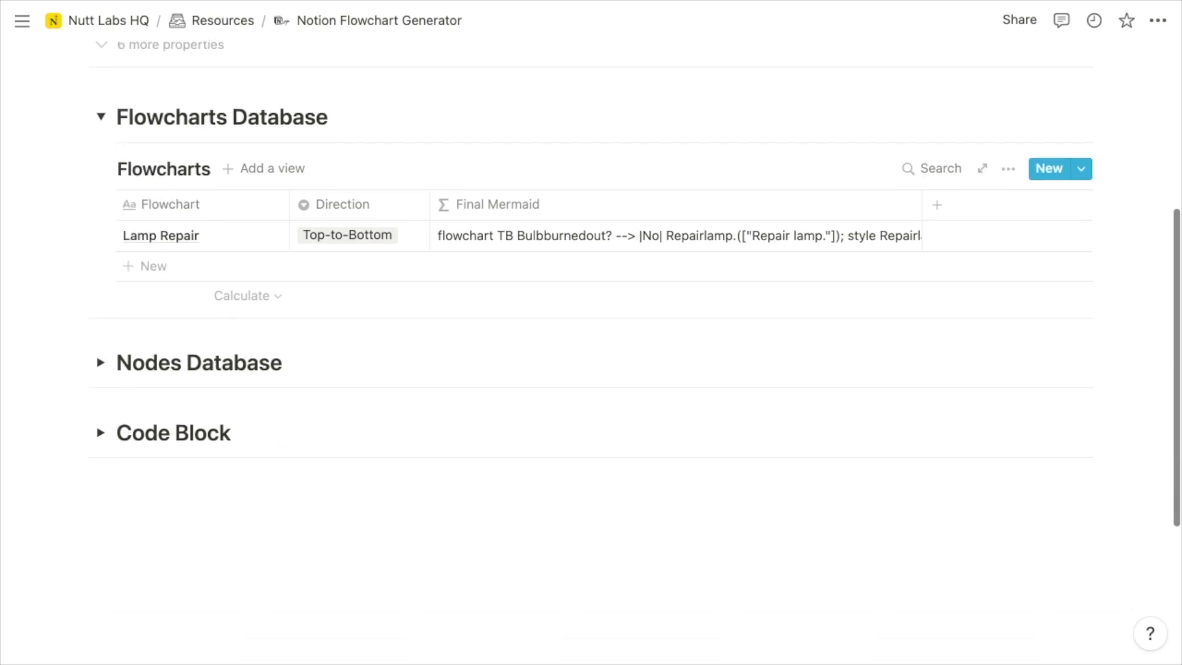
left_click(101, 363)
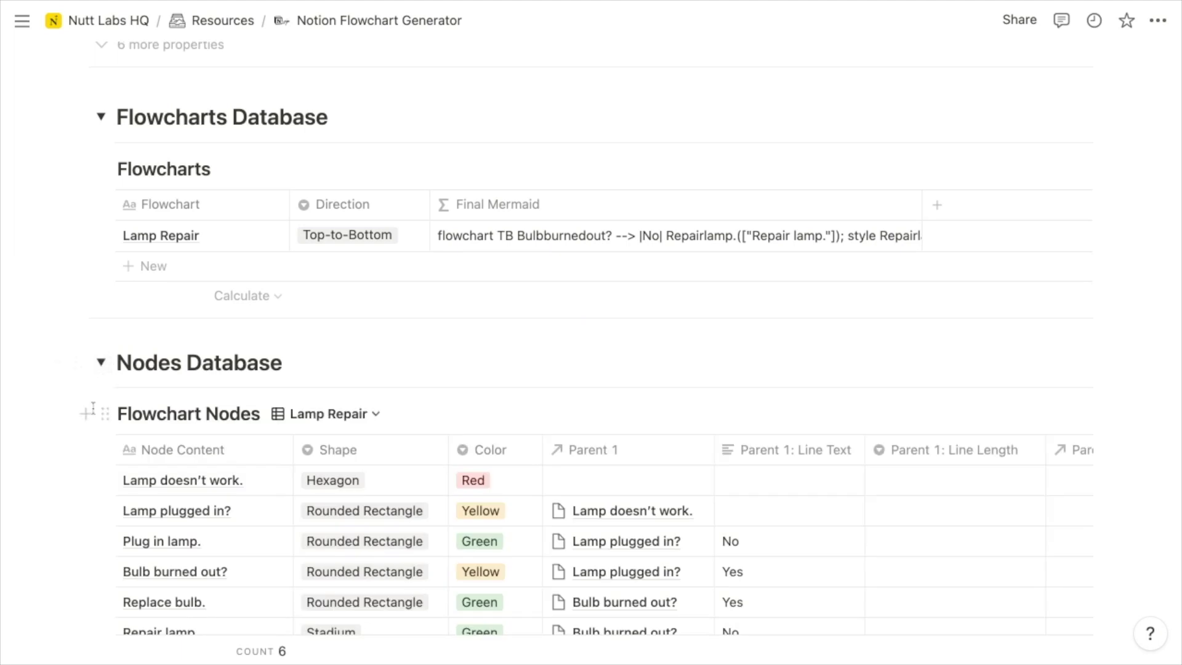
scroll(217, 508, "down", 3)
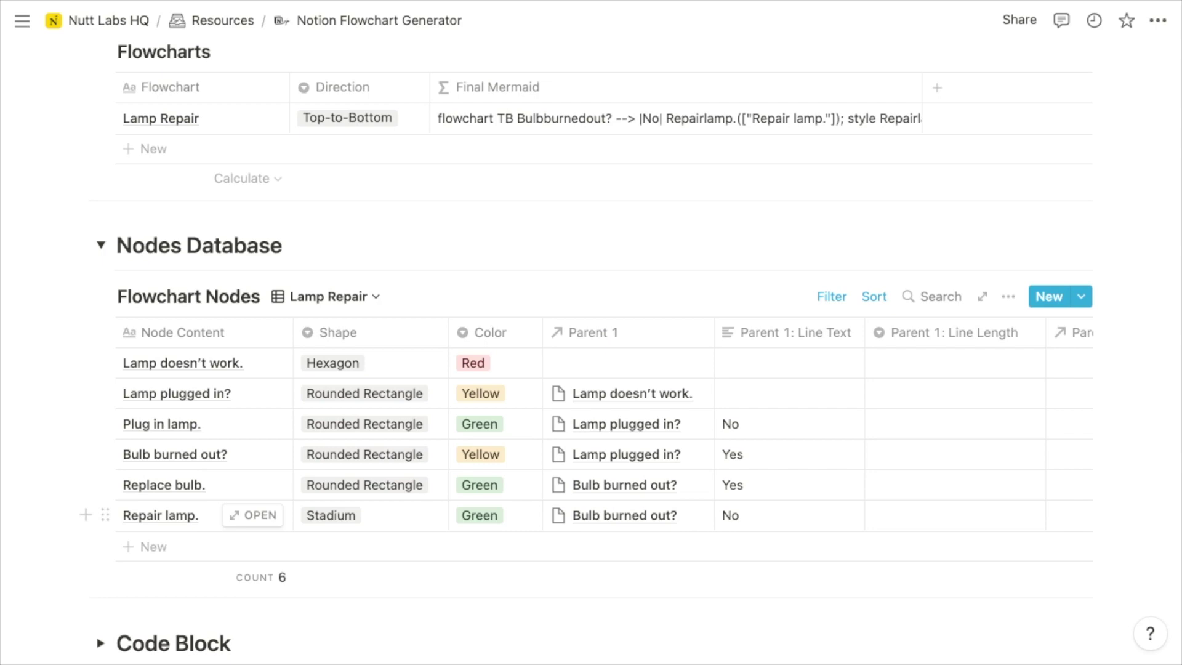
Expand the Code Block section and examine the rendered lamp repair flowchart.
scroll(154, 516, "down", 3)
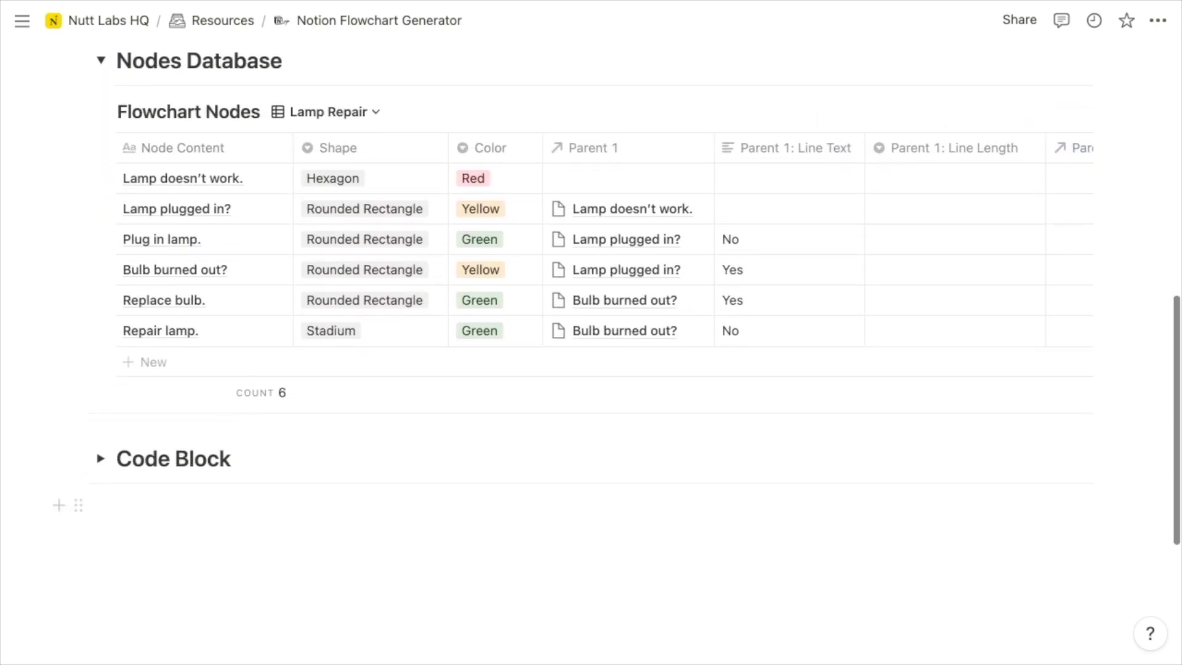
left_click(101, 460)
scroll(105, 467, "down", 2)
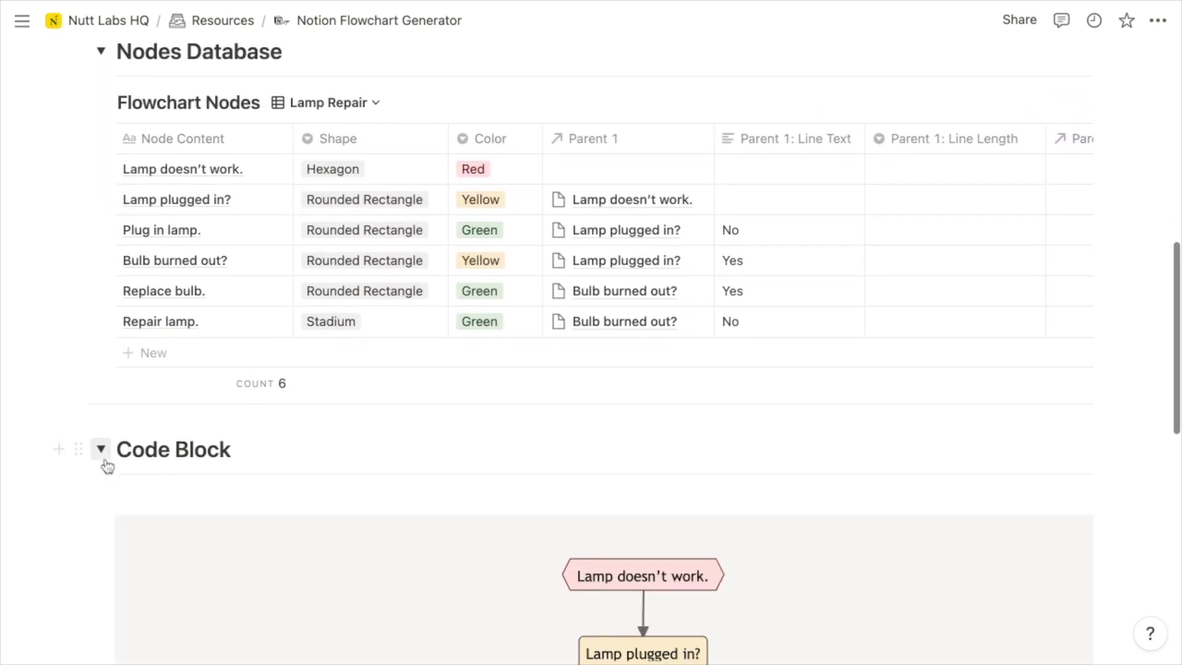
scroll(573, 354, "down", 2)
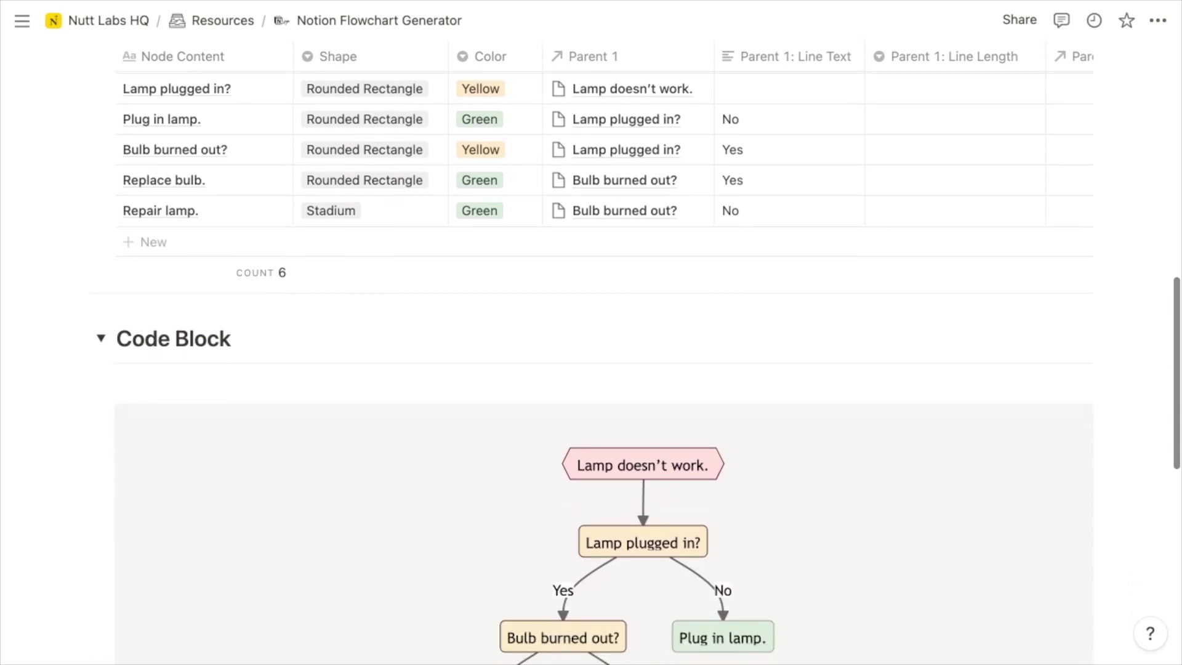
scroll(145, 455, "down", 2)
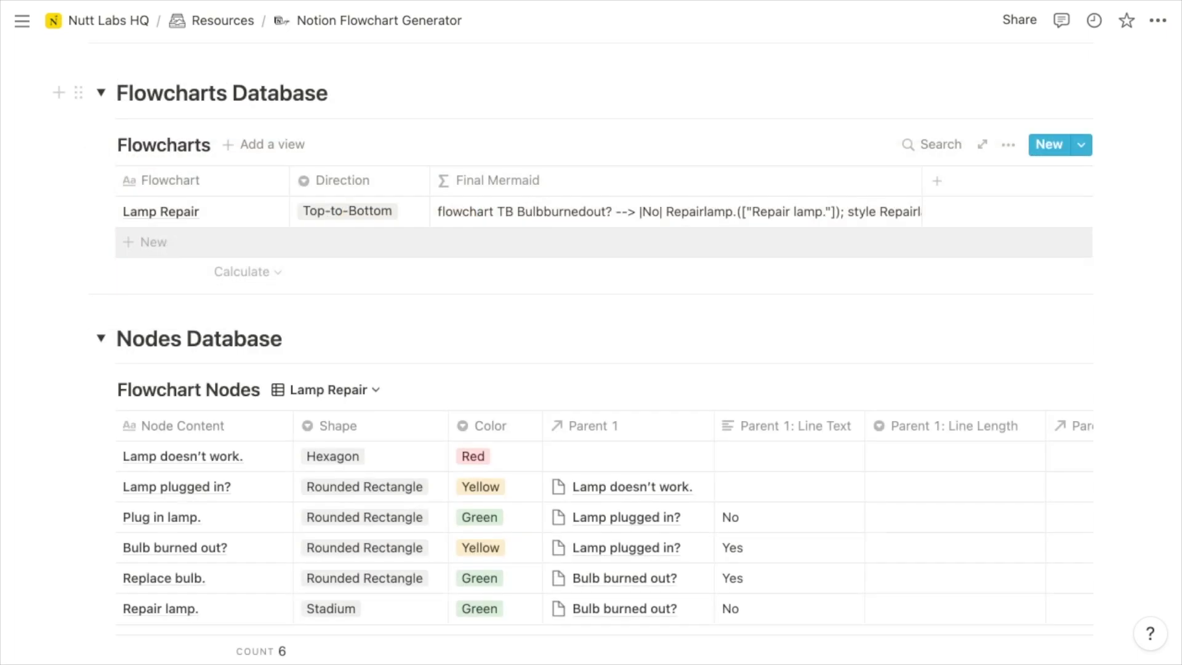
Add a flowchart entry named Birthday to the Flowcharts table with its direction set to Left-to-Right.
left_click(145, 242)
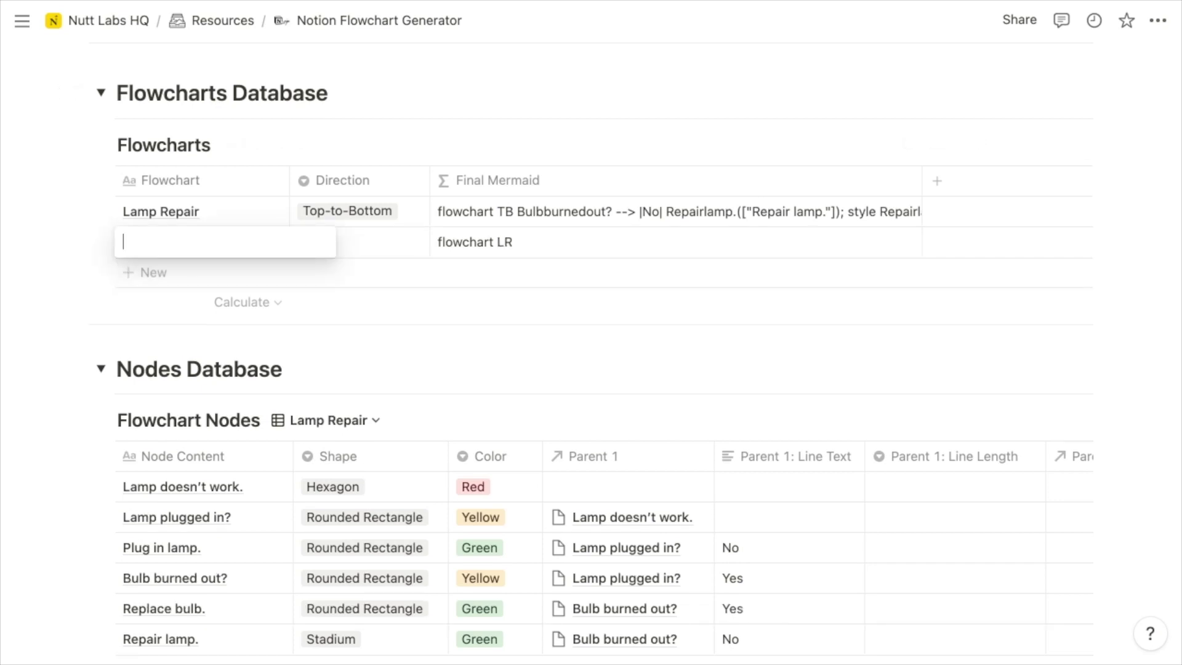
type("Birthday")
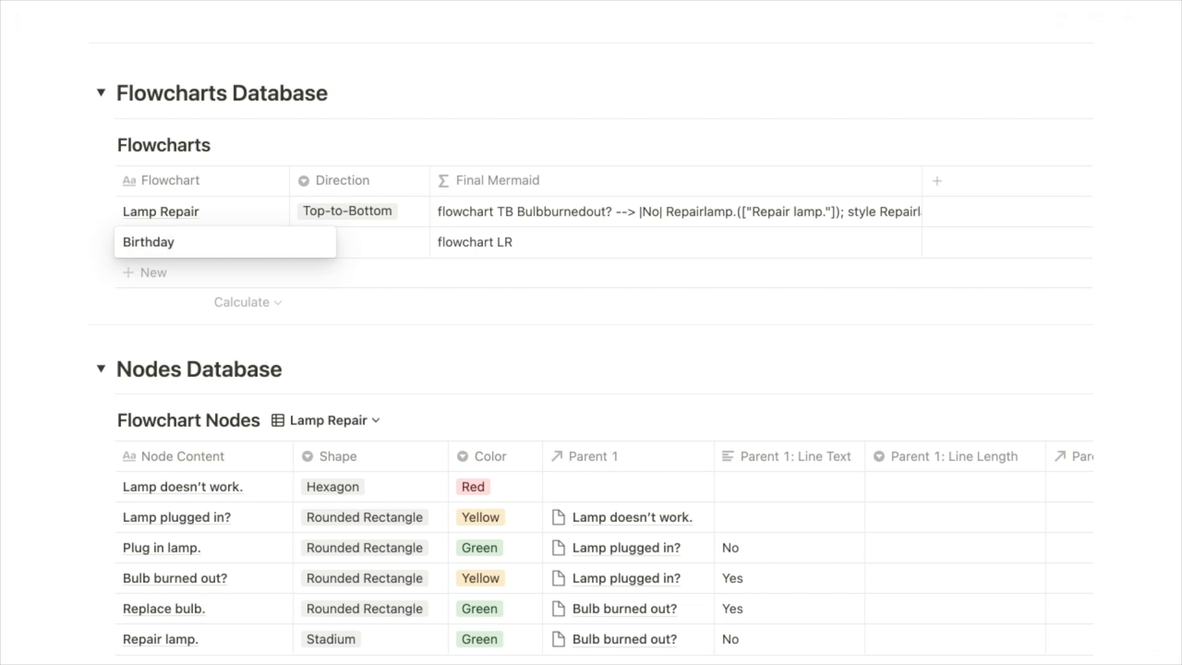
key("Tab")
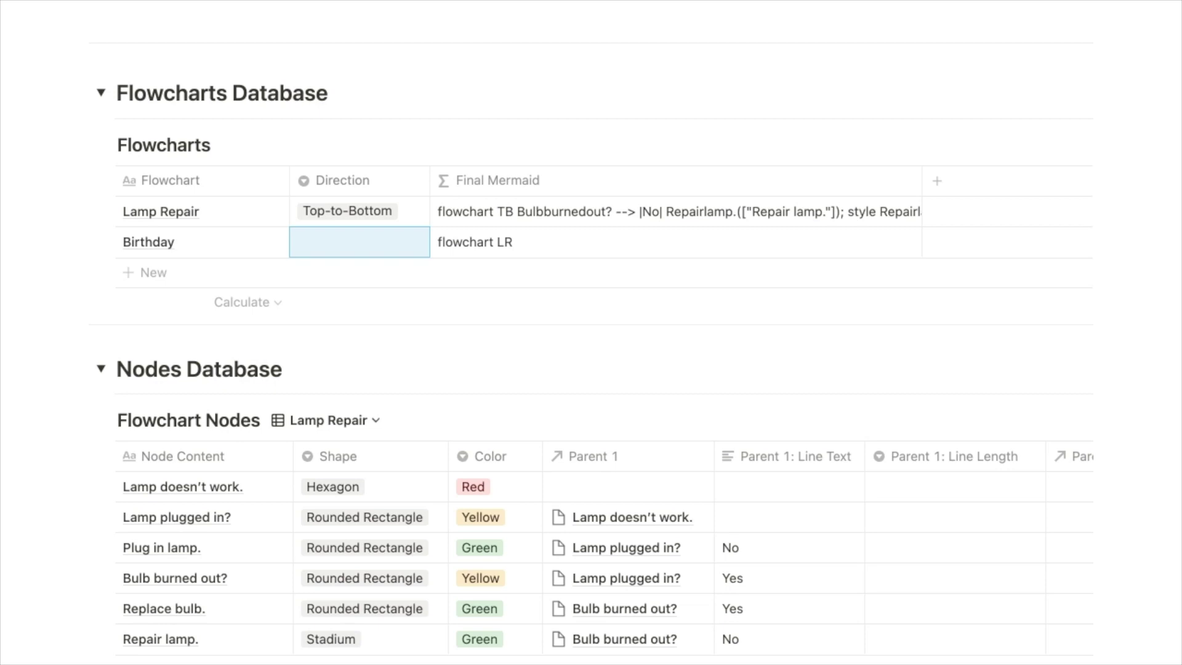
left_click(323, 245)
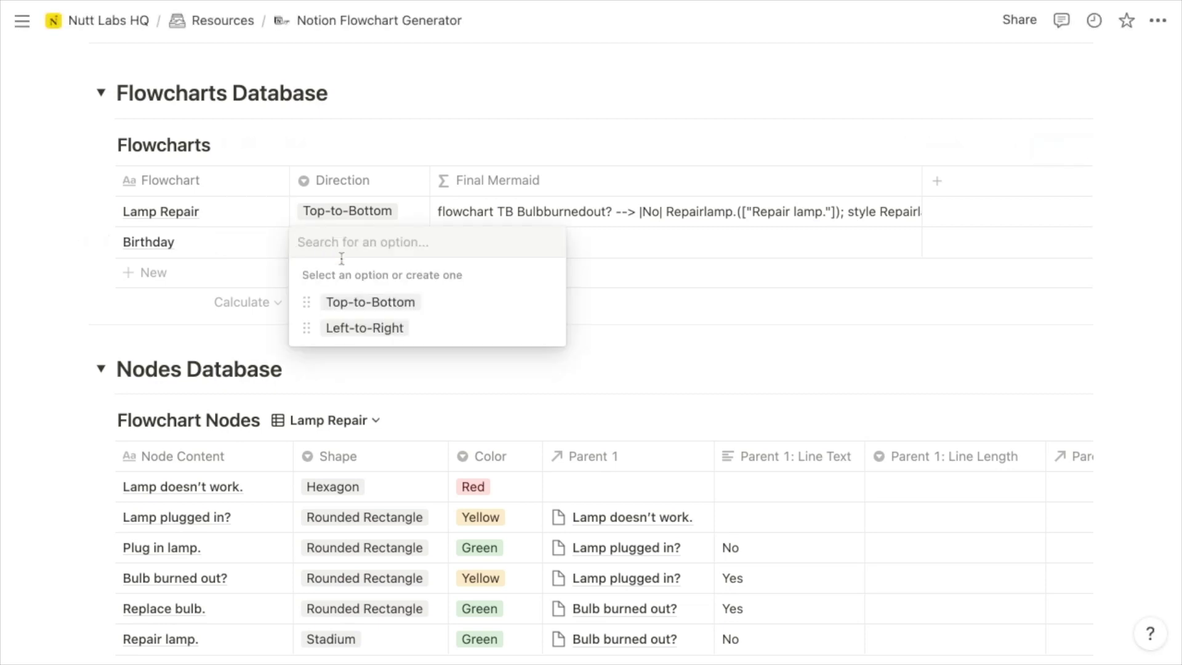
left_click(357, 328)
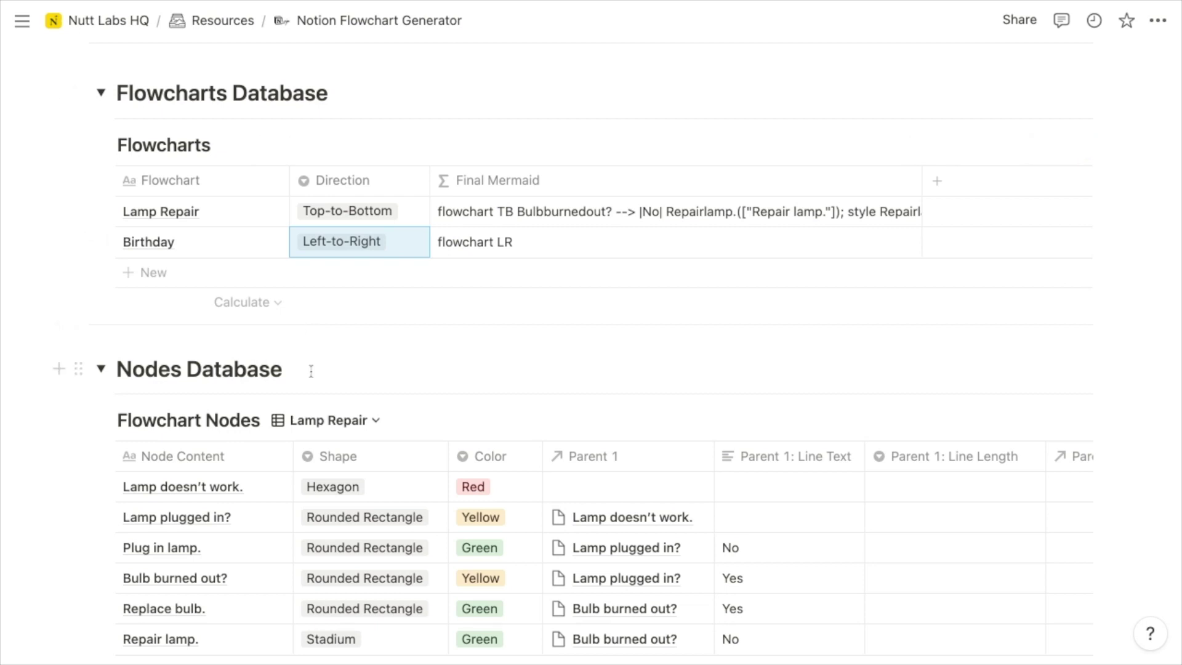
Duplicate the Lamp Repair view of the Flowchart Nodes database.
scroll(311, 372, "down", 5)
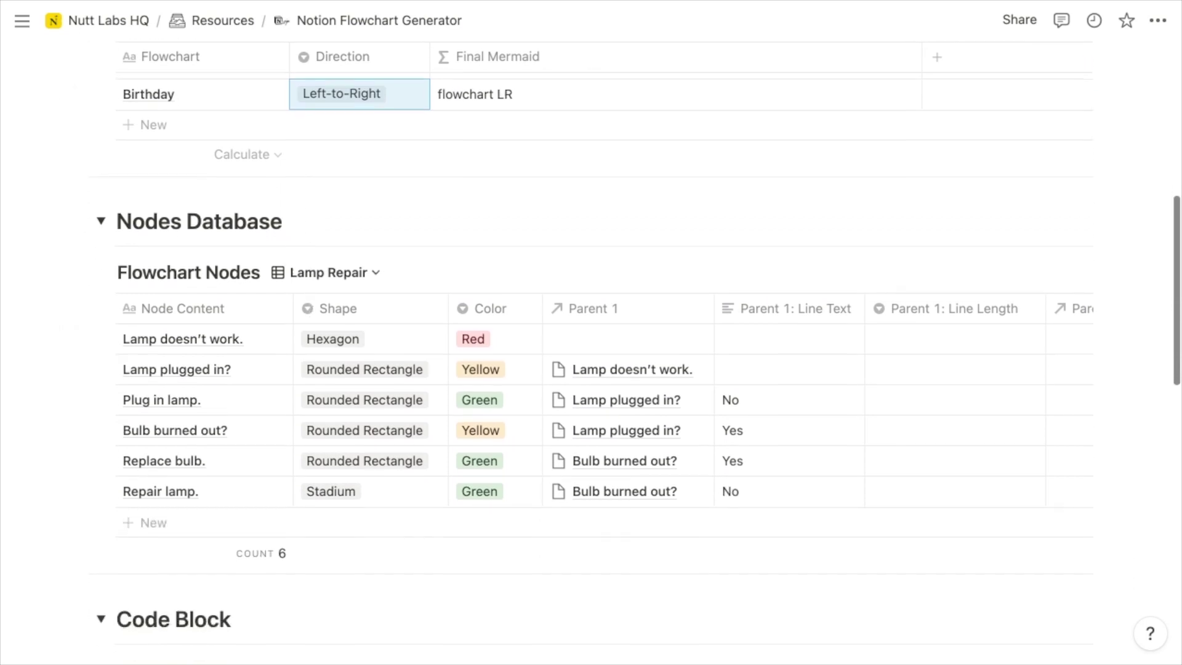
key("Delete")
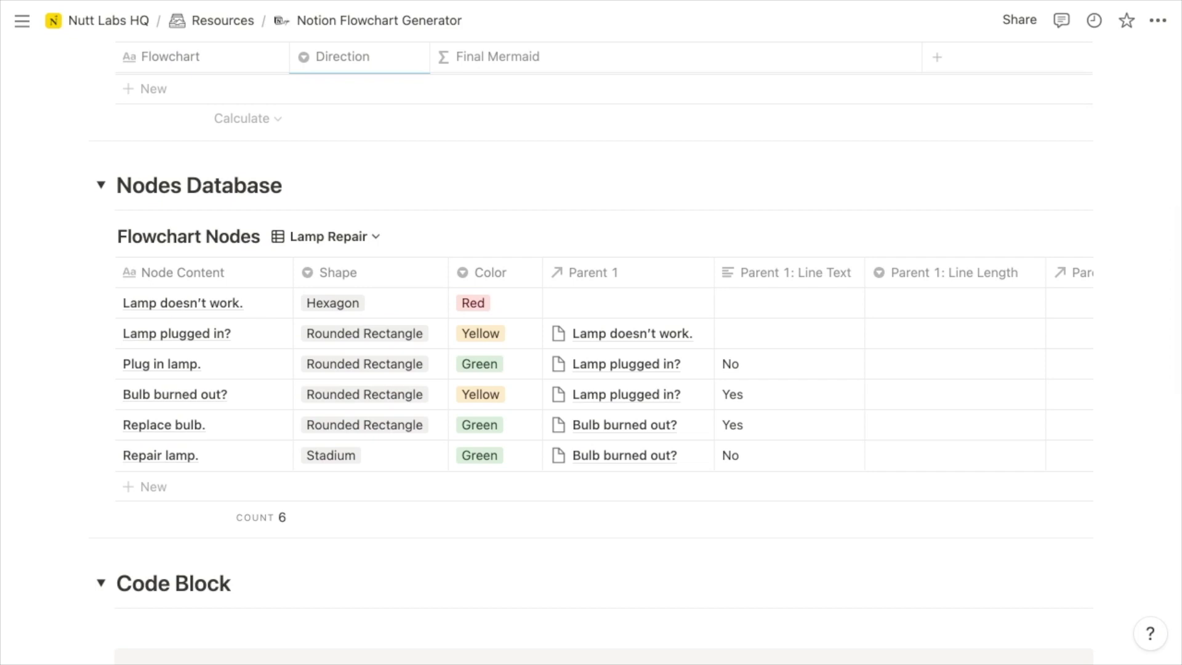
left_click(373, 242)
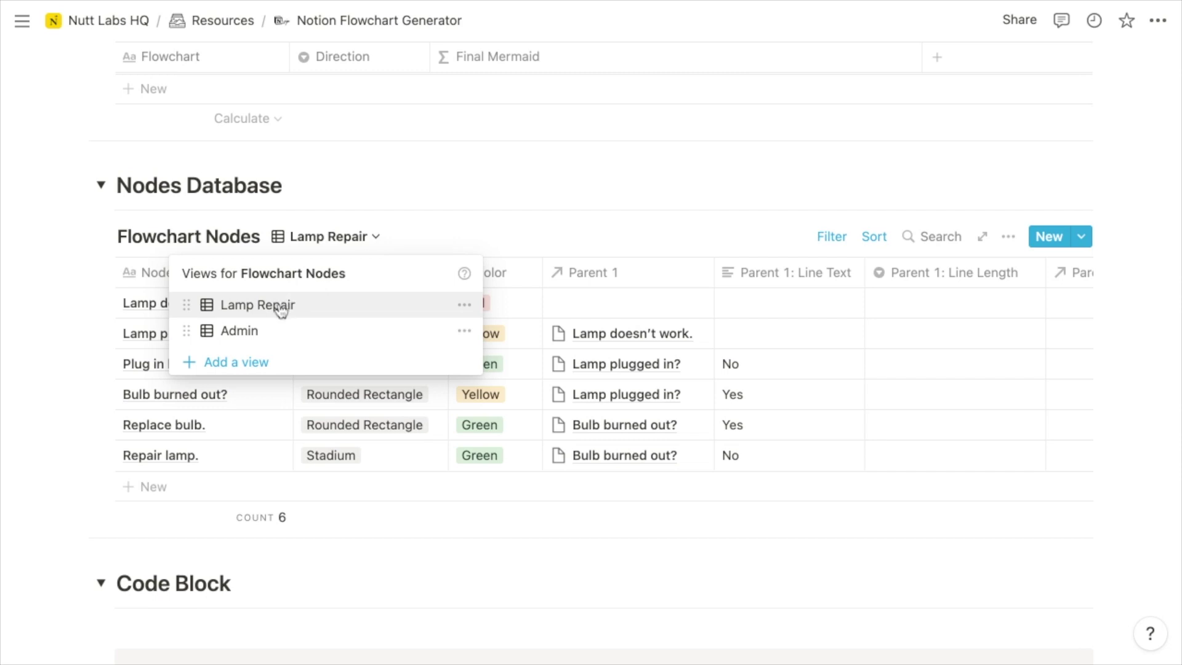
left_click(464, 306)
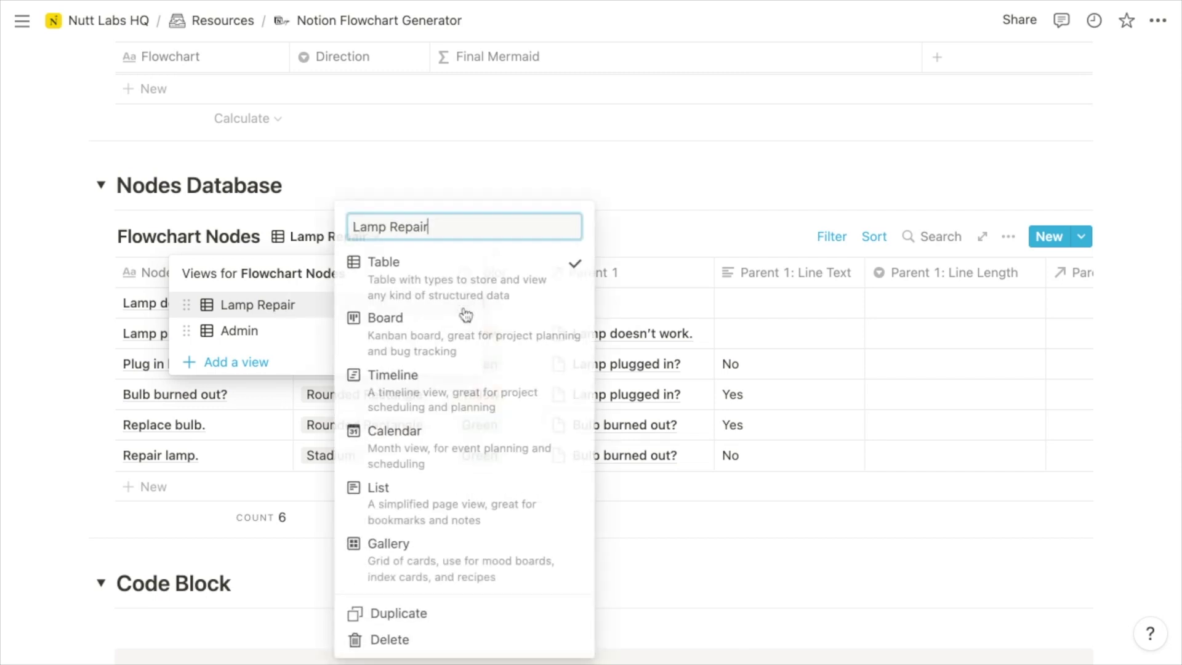
left_click(403, 611)
left_click(403, 611)
Rename the duplicated Flowchart Nodes view as Birthday.
left_click(388, 239)
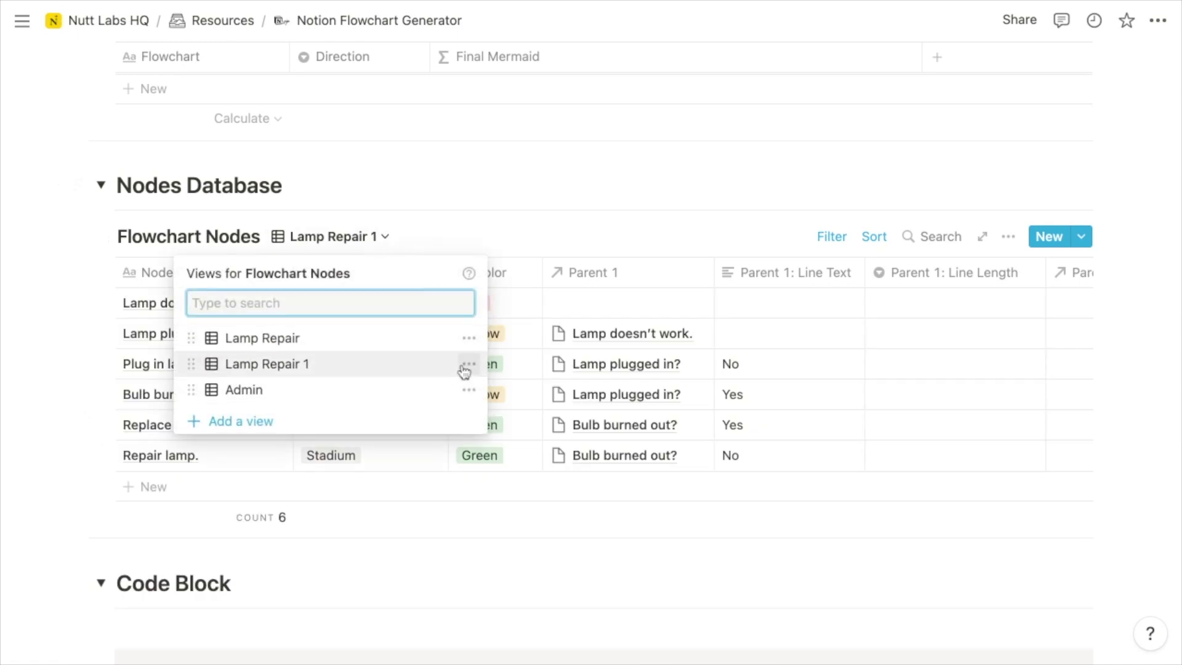
left_click(469, 369)
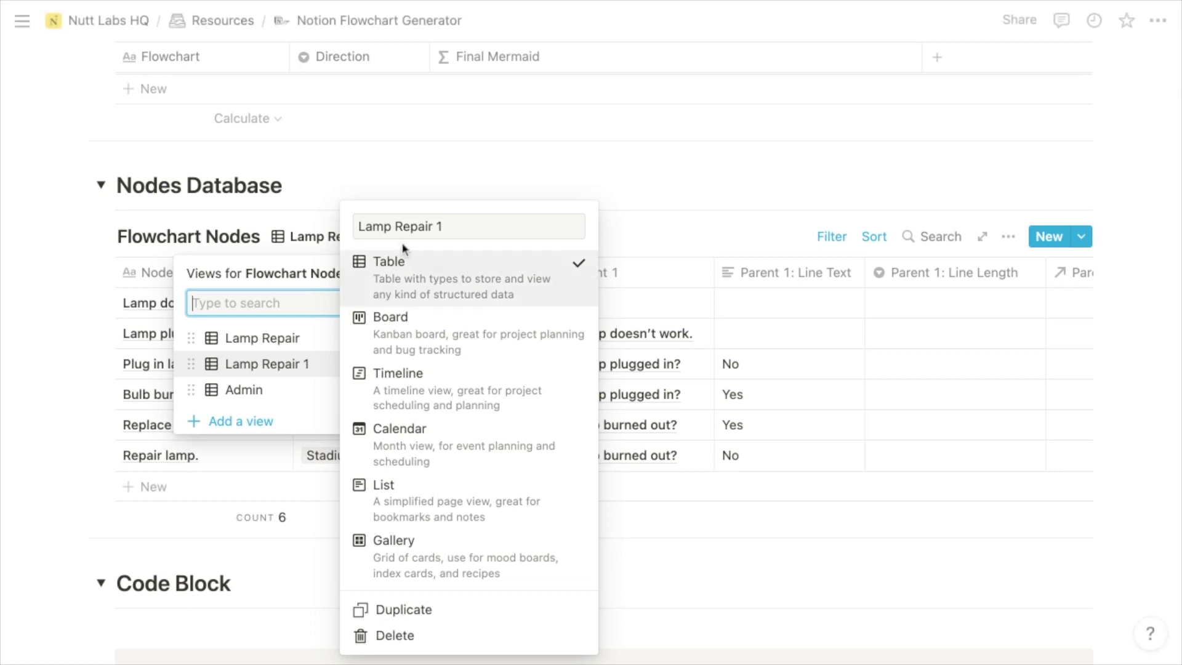
left_click(412, 227)
type("Birthday")
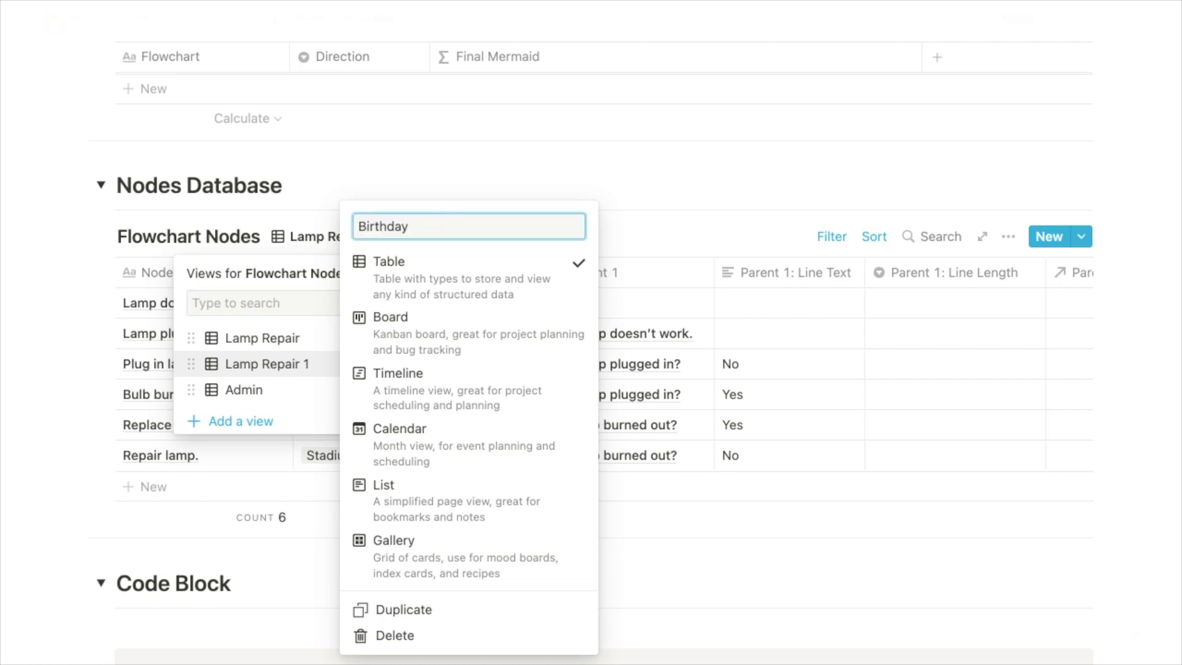
key("Return")
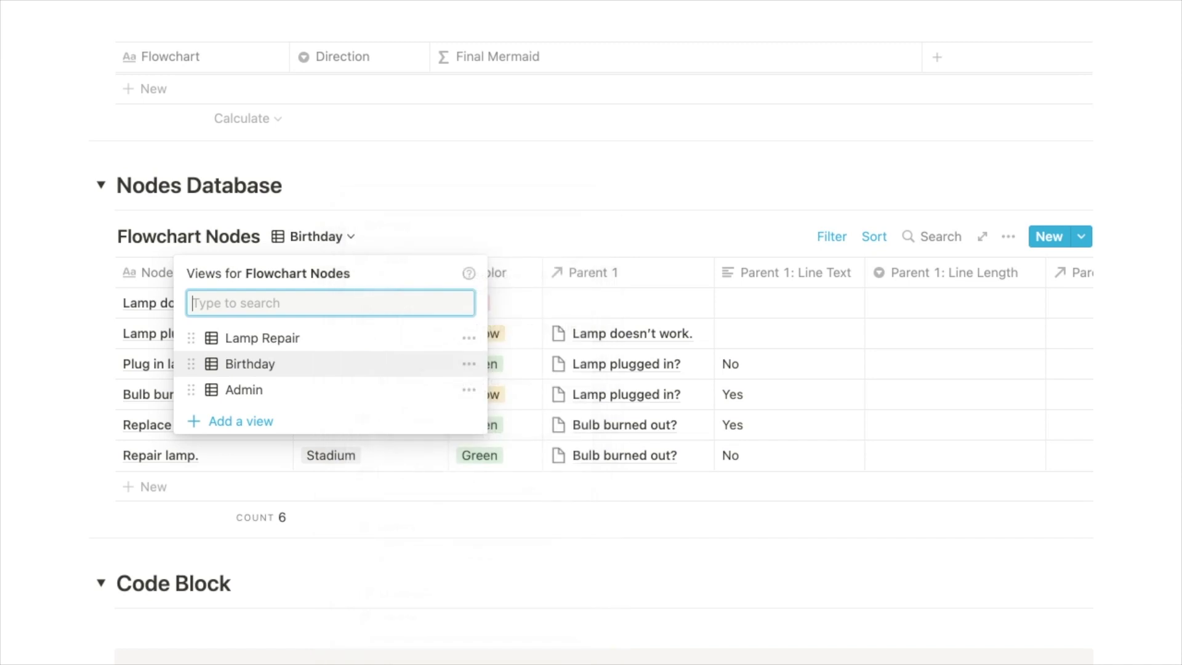
left_click(494, 228)
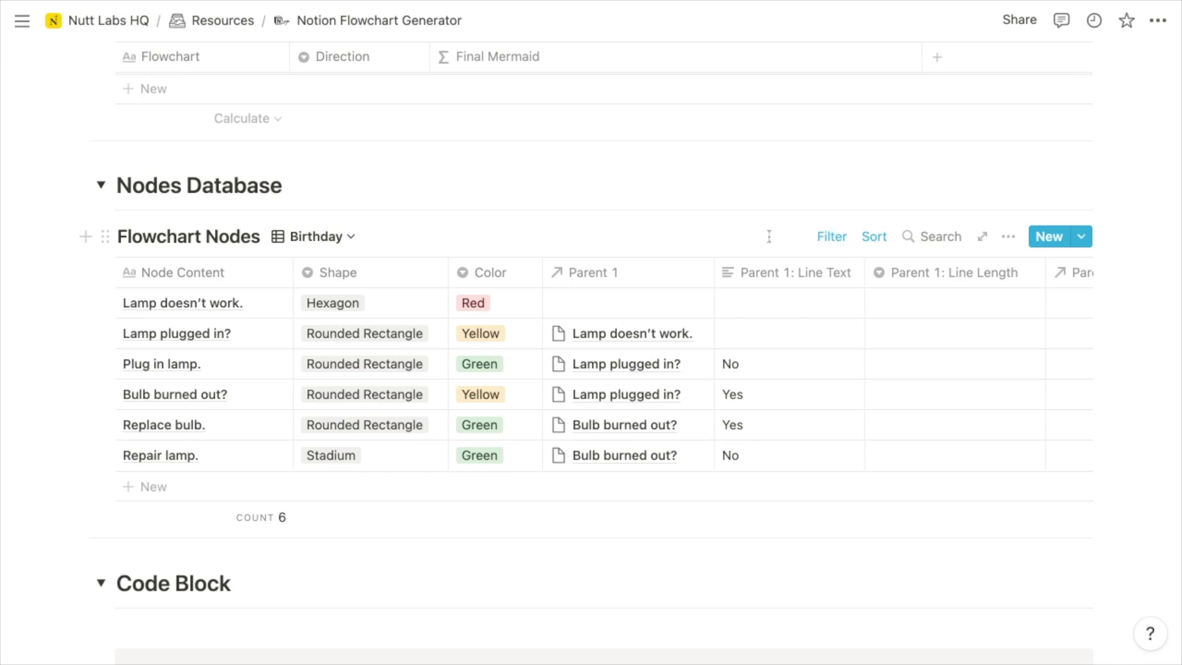
Change the Birthday view's filter so that Flowchart contains Birthday.
scroll(769, 236, "up", 1)
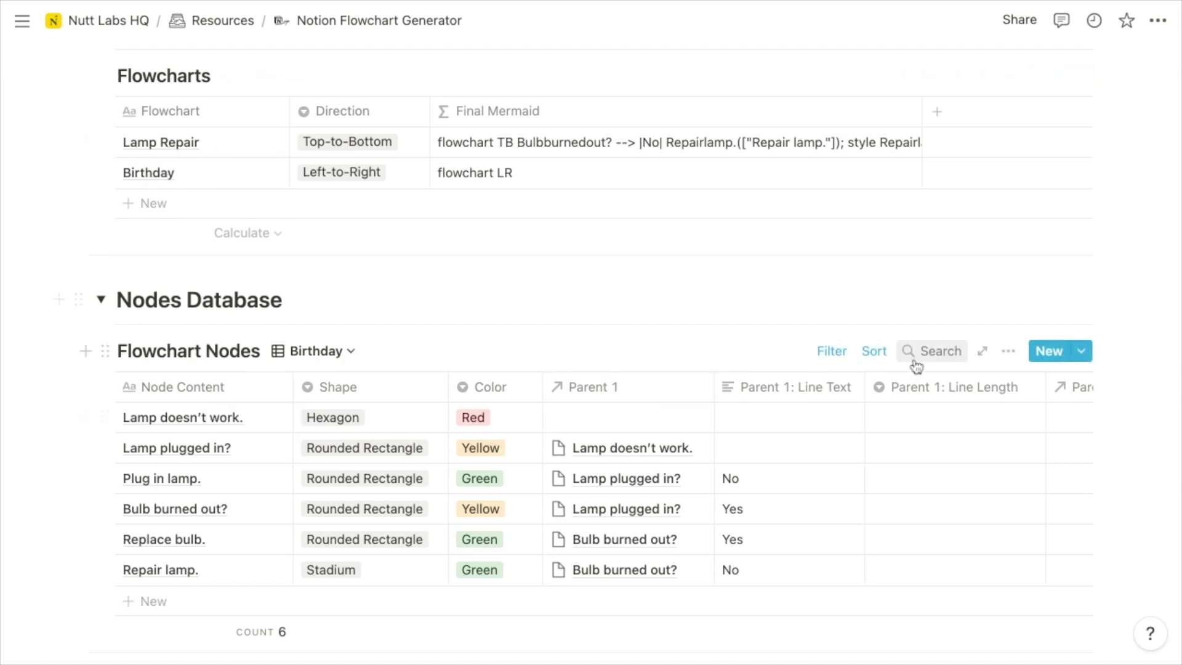
left_click(833, 352)
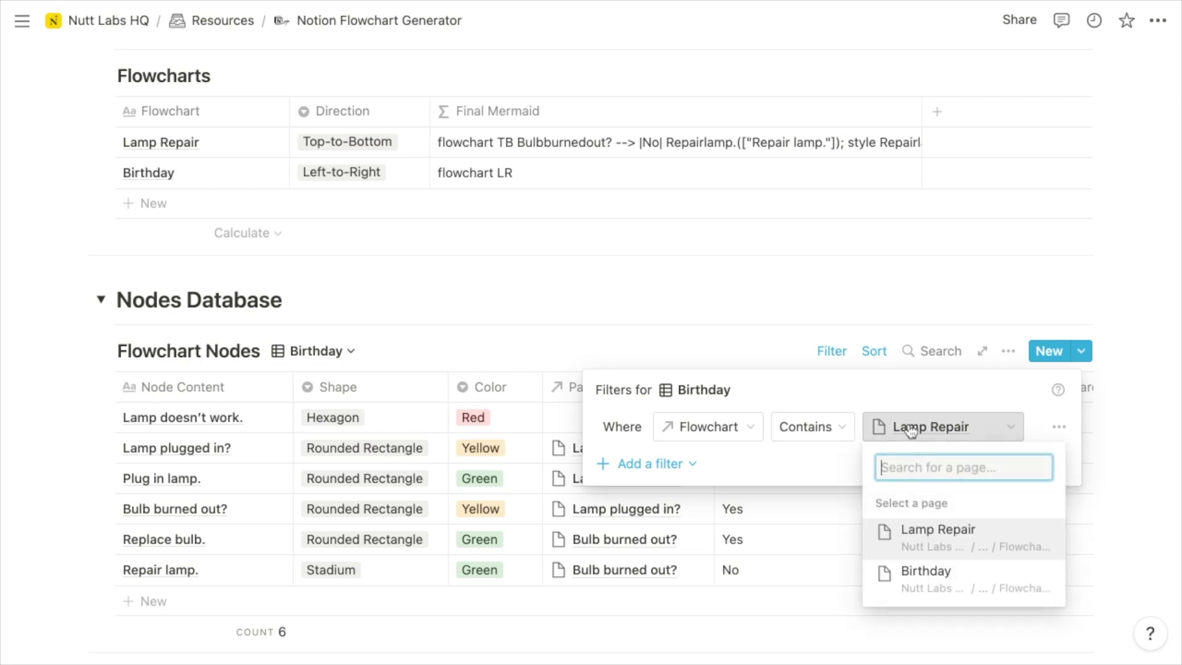
left_click(926, 580)
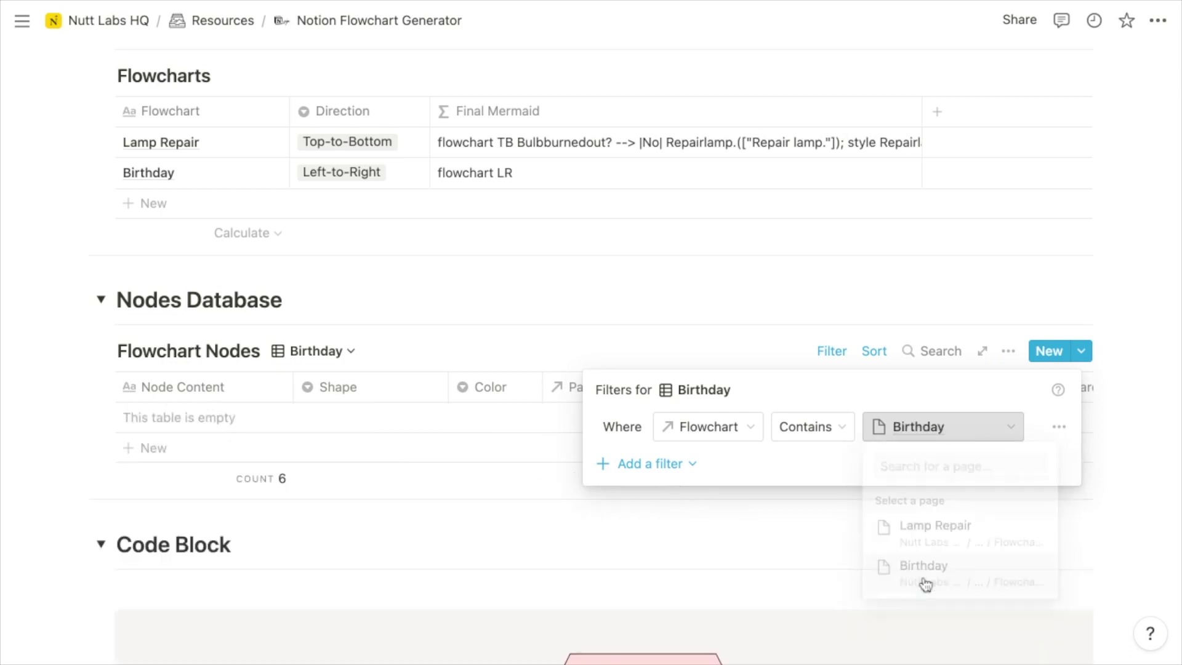
left_click(793, 346)
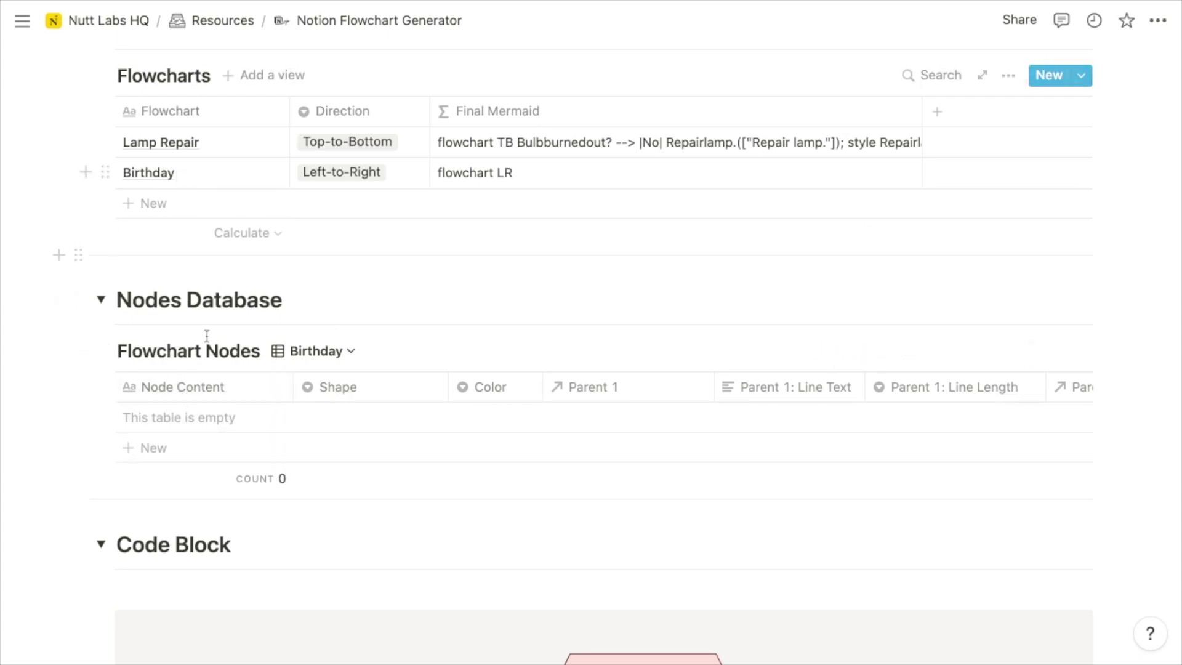
Add two nodes to the Birthday view of Flowchart Nodes: "Start." and "Is it my birthday?".
left_click(169, 452)
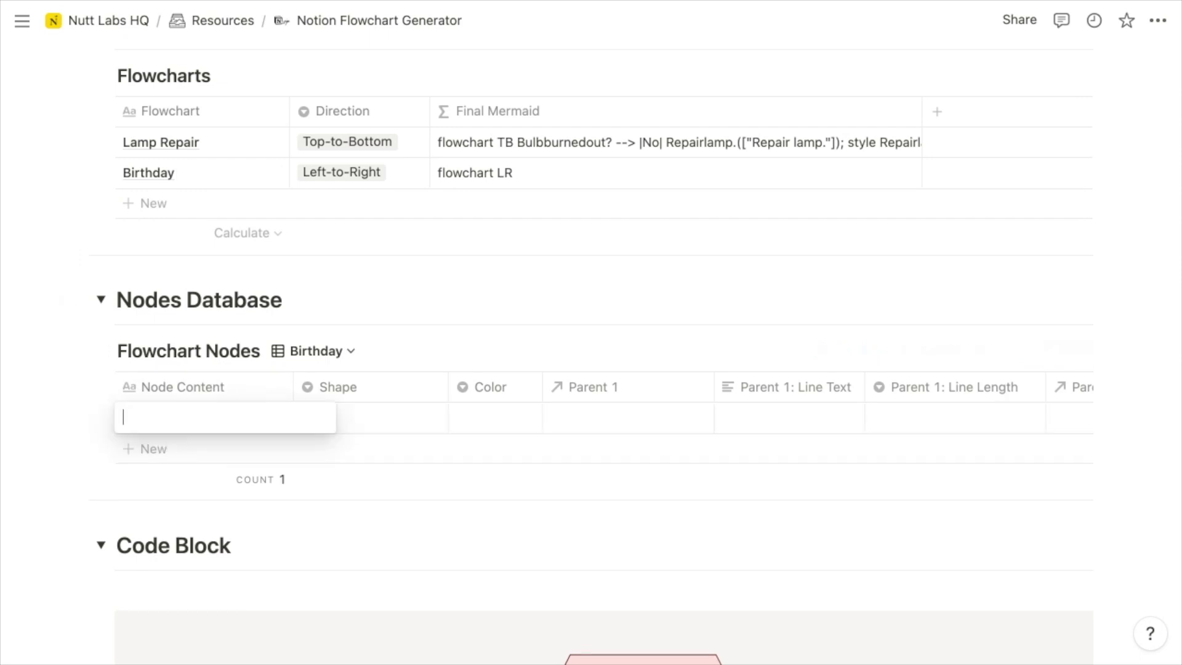
type("Start.")
key("Escape")
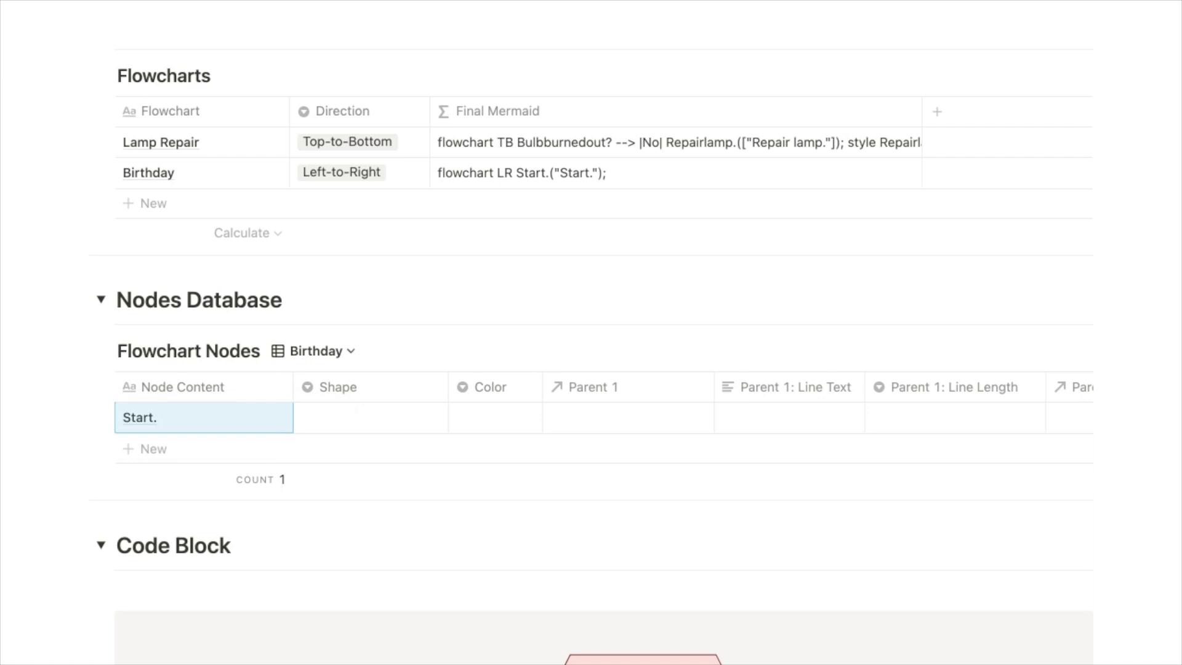
left_click(170, 451)
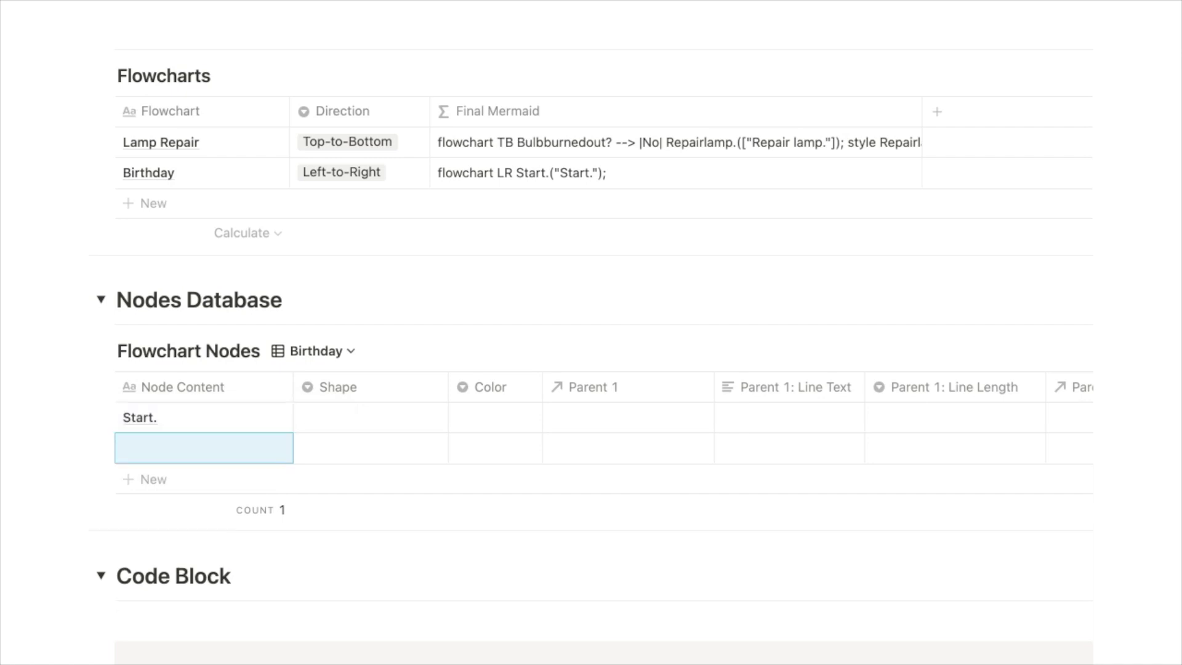
type("I")
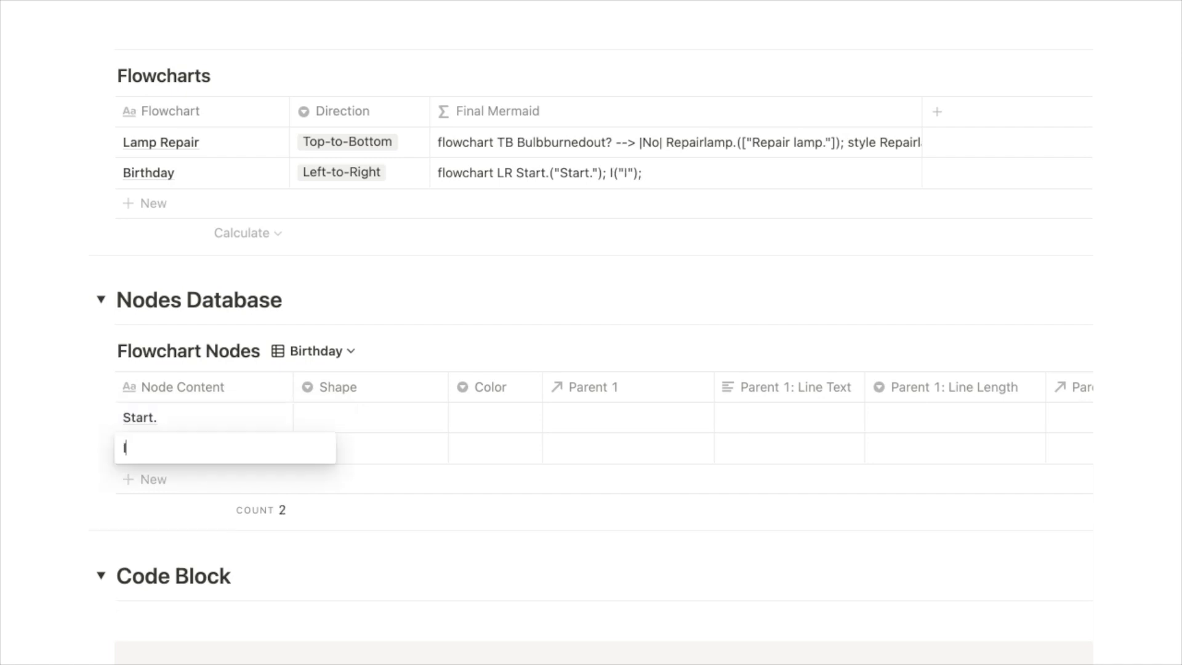
type("s it my birthday?")
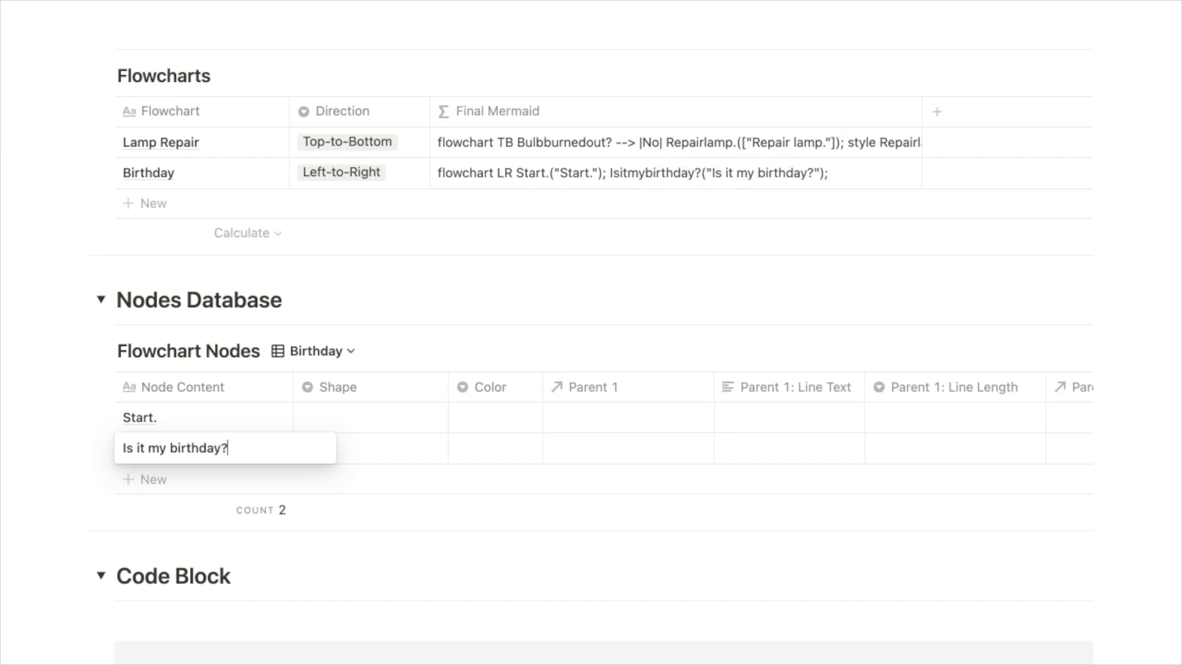
key("Return")
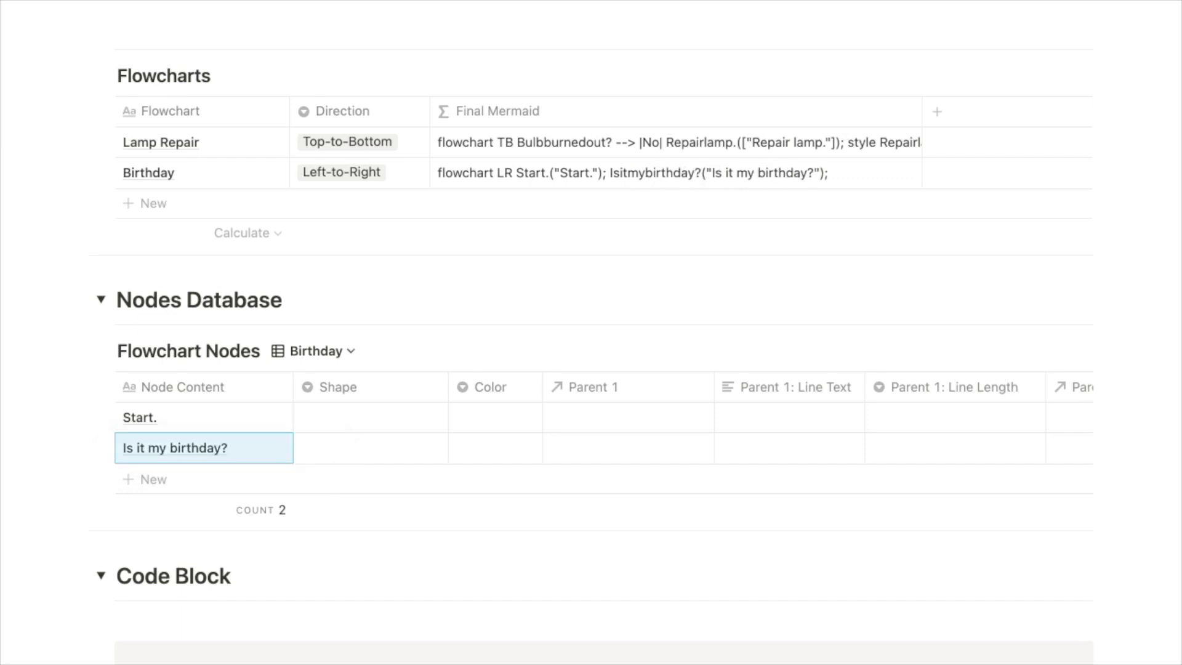
Add three more nodes below "Is it my birthday?": "Open present.", "More presents?" and "Stop.".
key("Return")
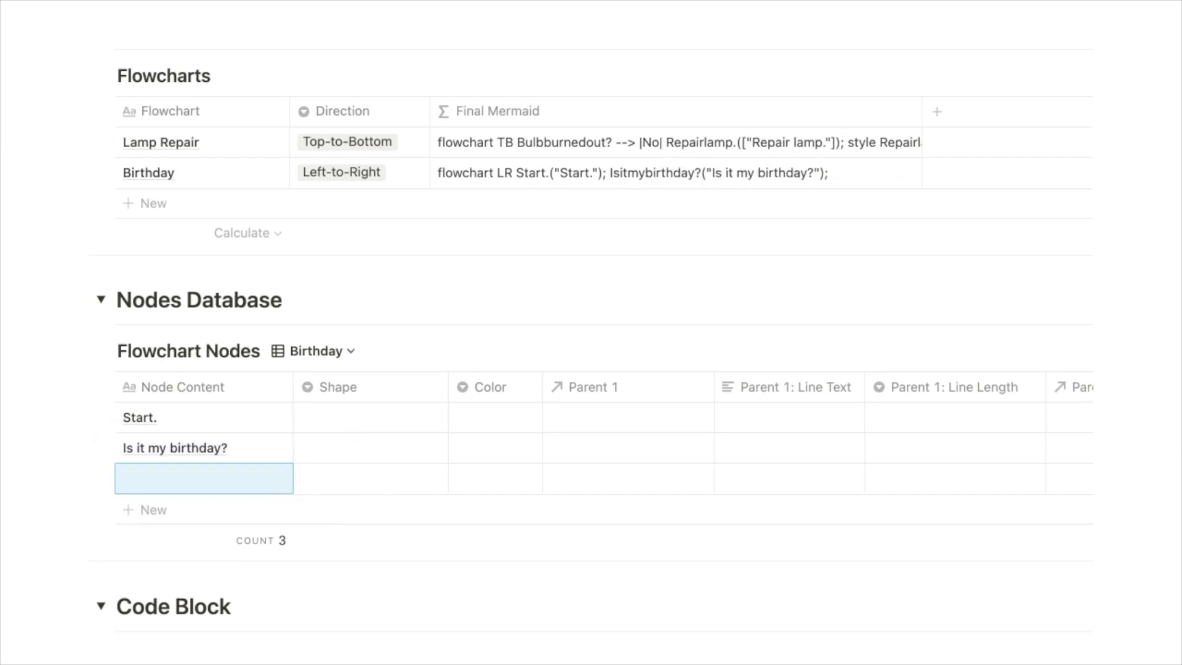
type("Open present.")
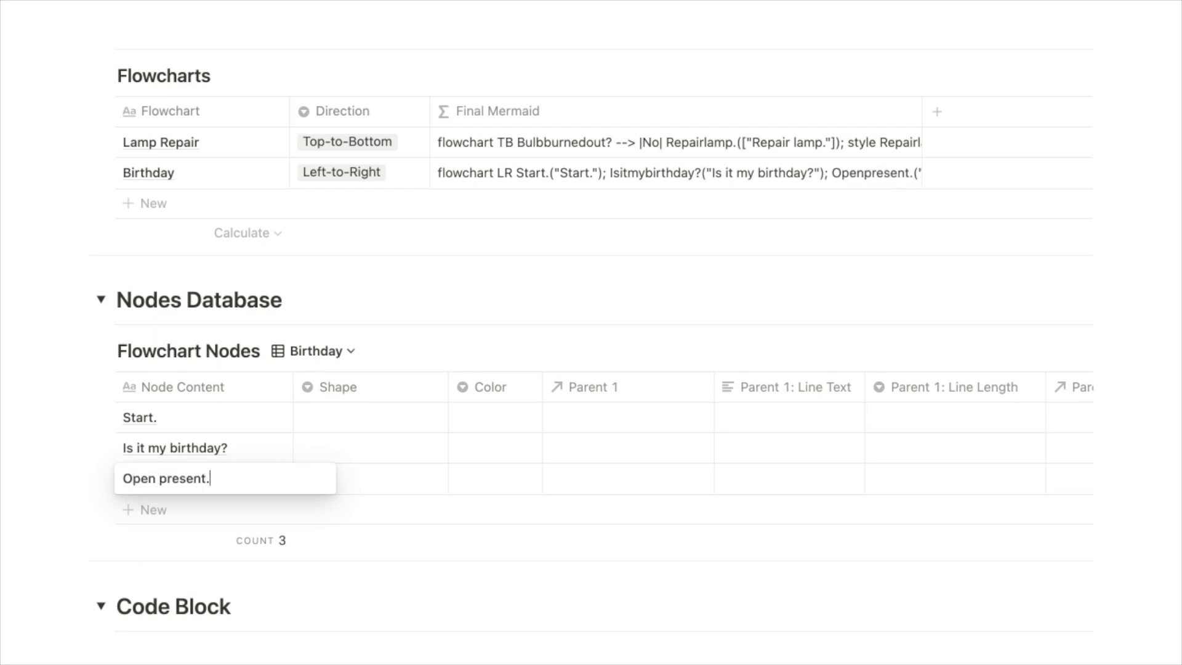
key("Return")
key("Return")
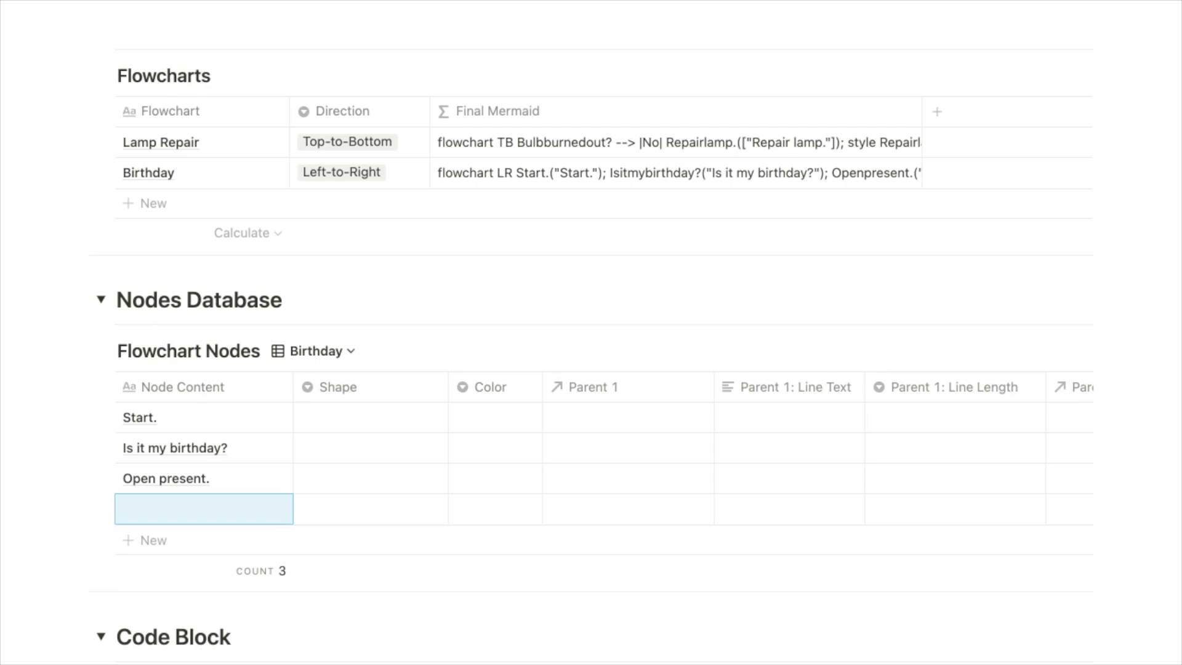
type("More presents?")
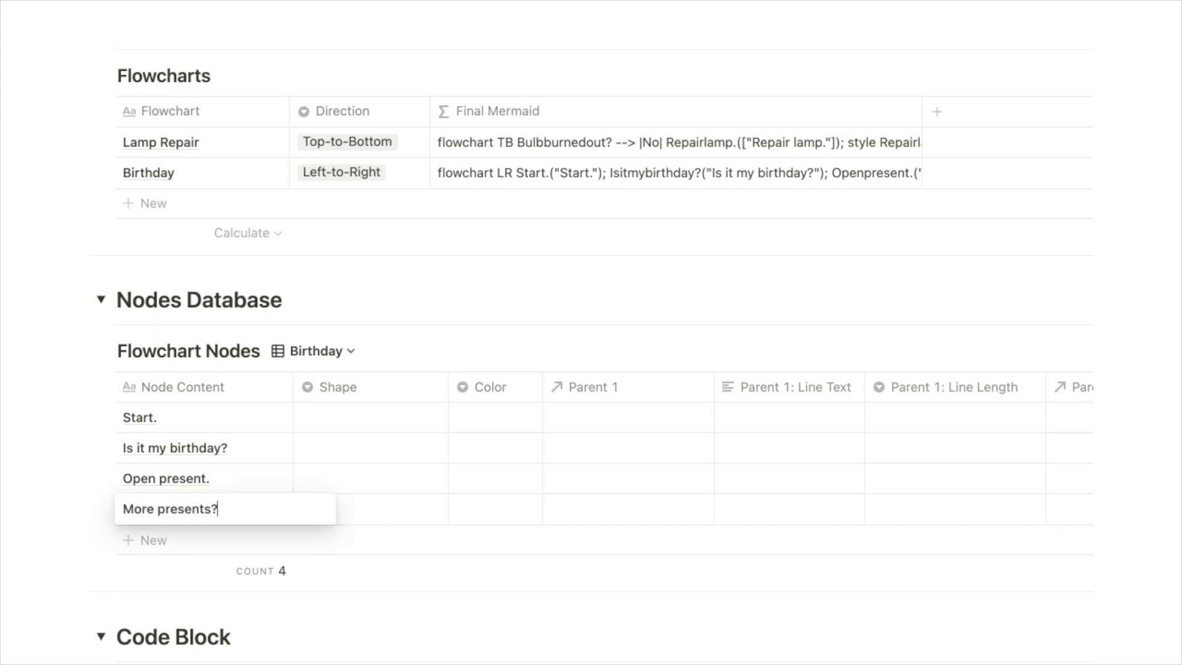
key("Return")
key("Return")
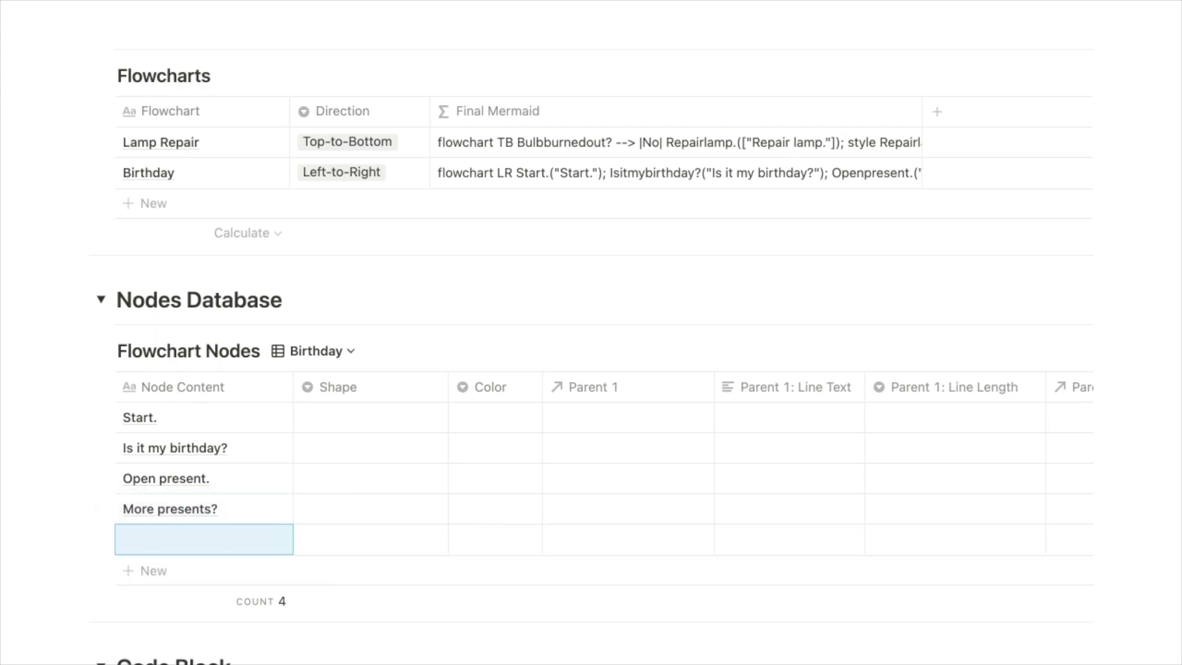
type("Stop")
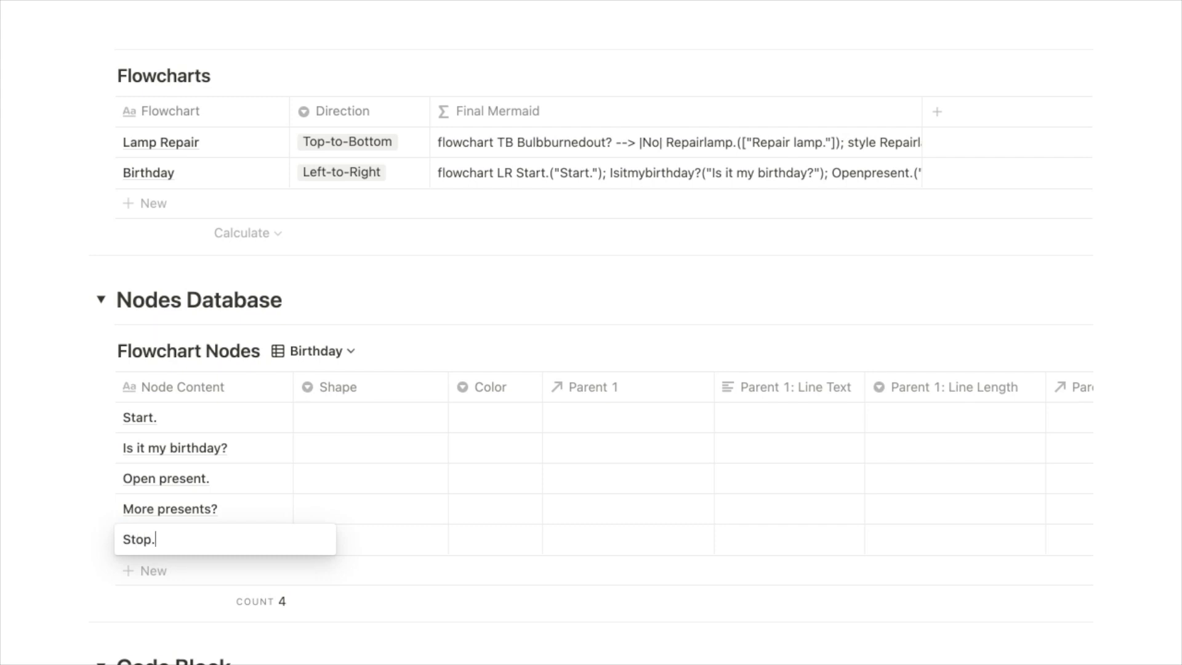
type(".")
key("Tab")
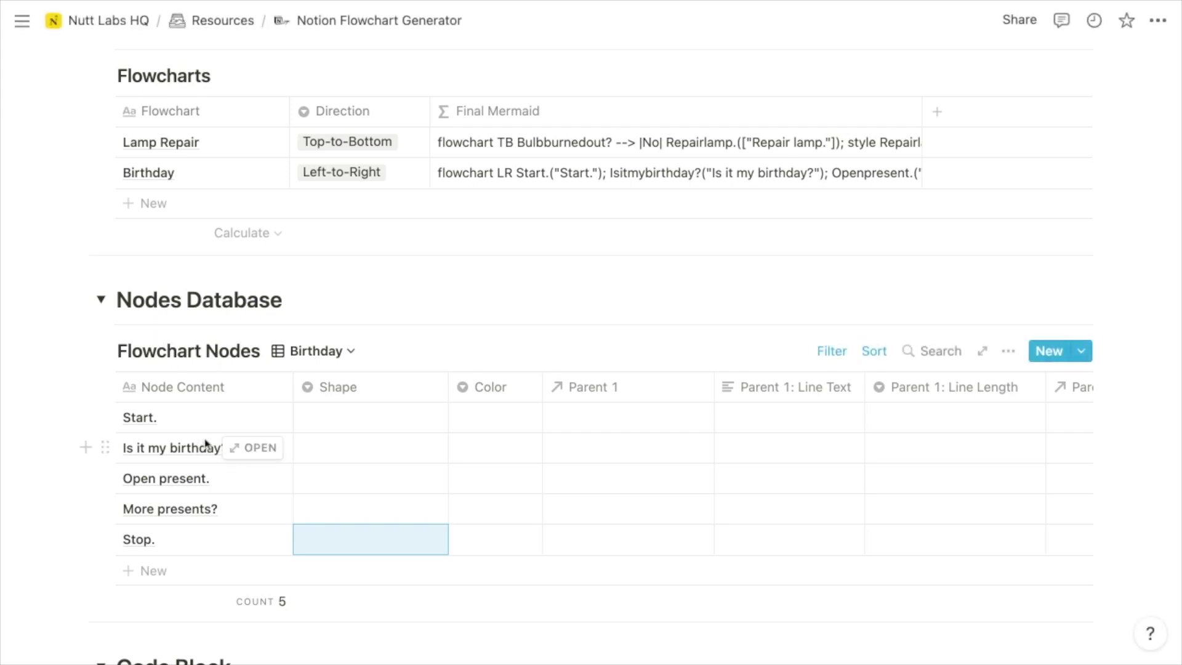
Set the shape of the "Start." node to Rounded Rectangle and of "Is it my birthday?" to Hexagon.
left_click(321, 420)
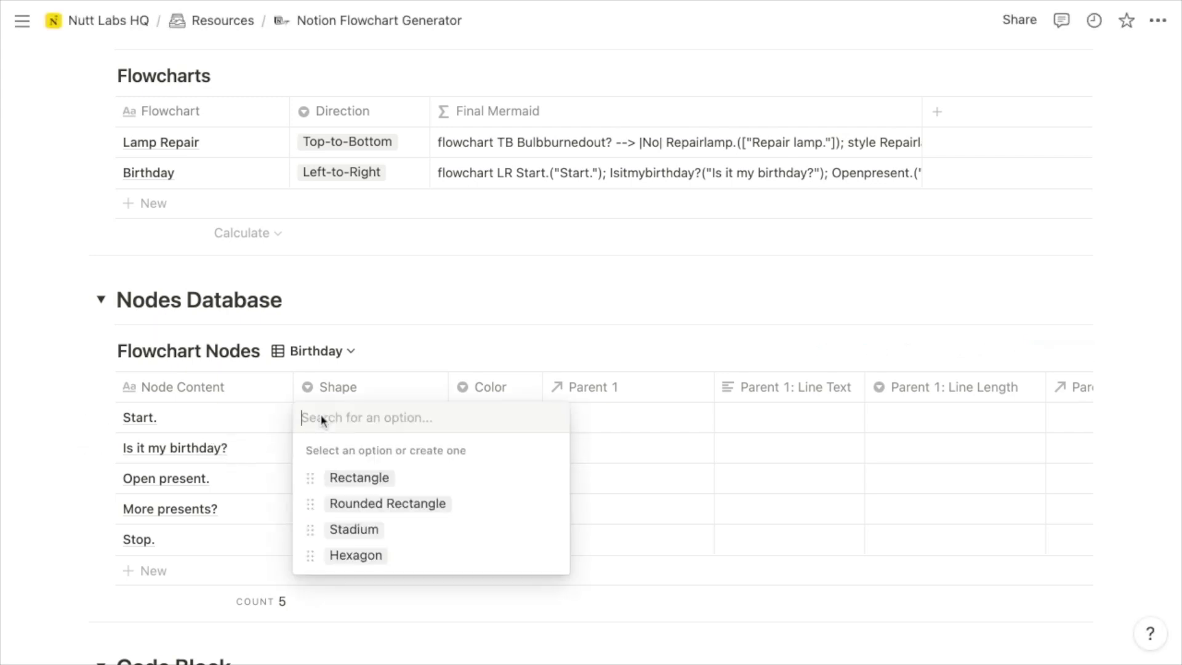
left_click(369, 506)
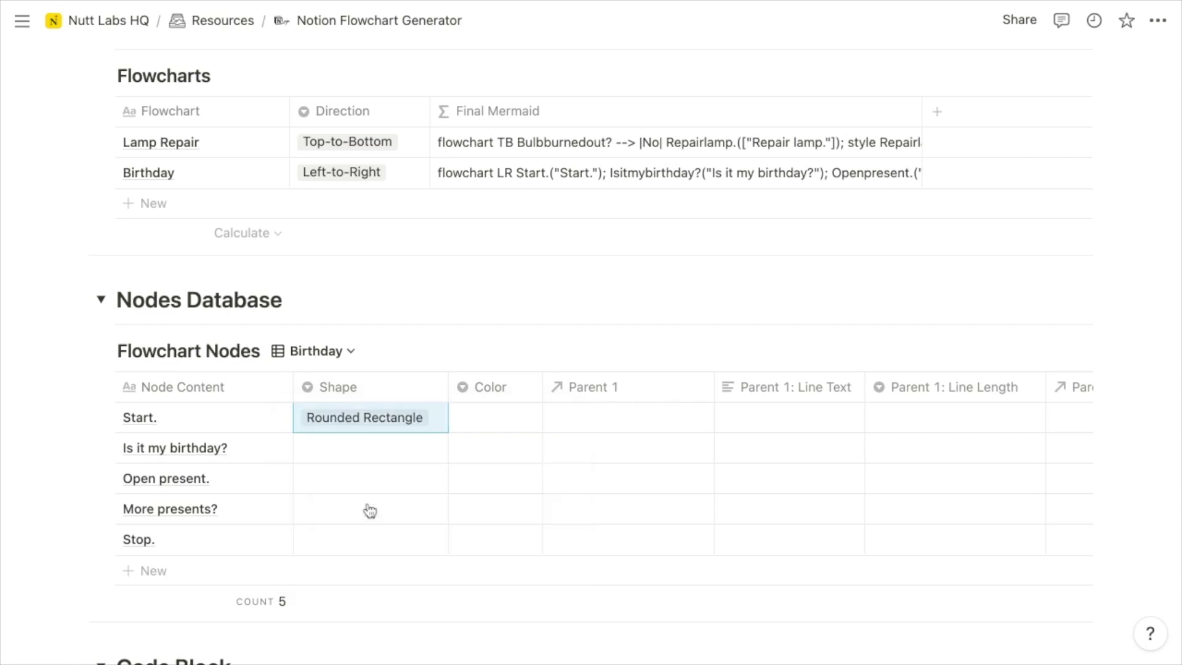
left_click(325, 459)
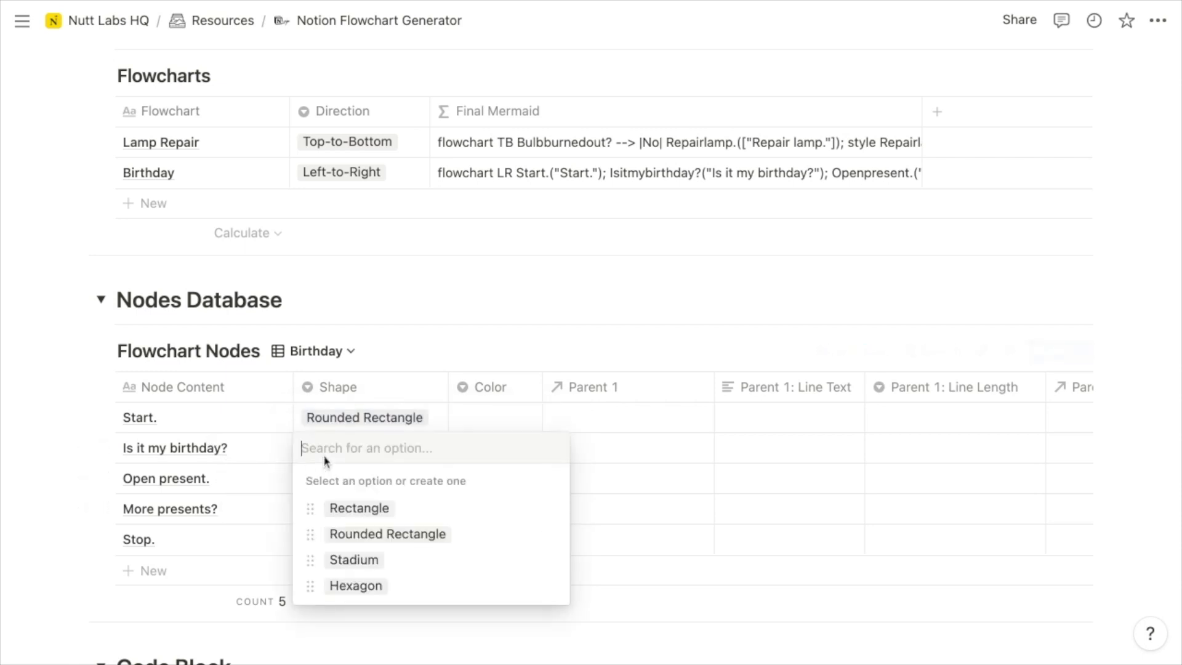
left_click(344, 589)
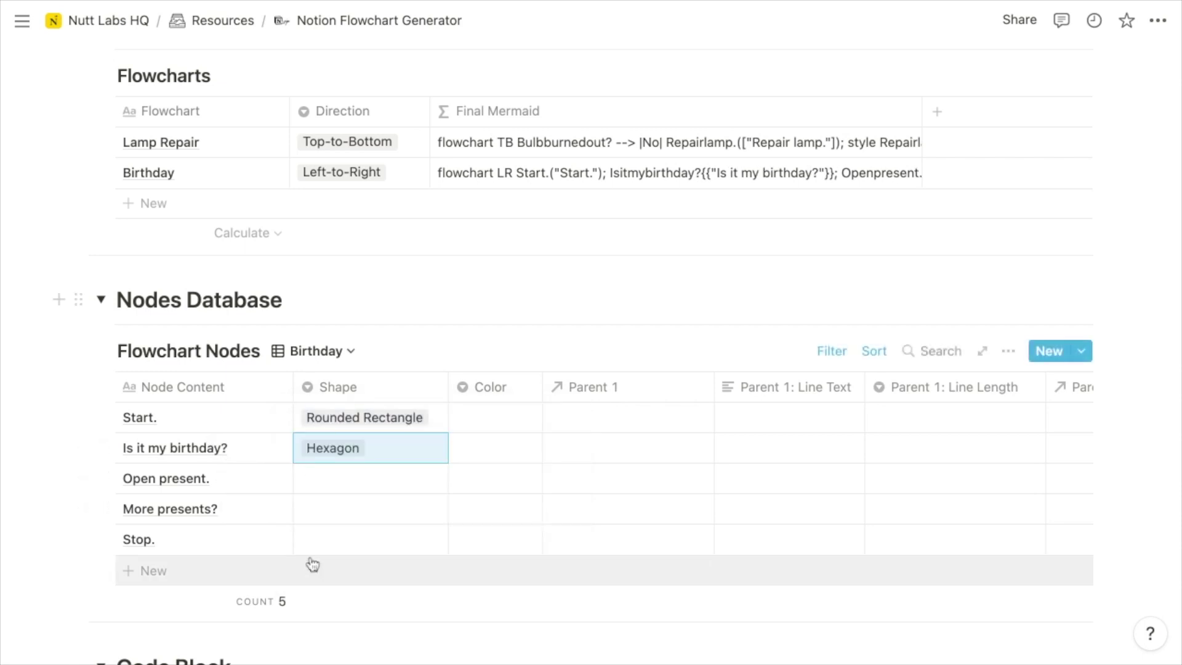
Set the remaining node shapes: Stadium for "Open present.", Hexagon for "More presents?" and Rectangle for "Stop.".
left_click(324, 515)
left_click(314, 476)
left_click(319, 480)
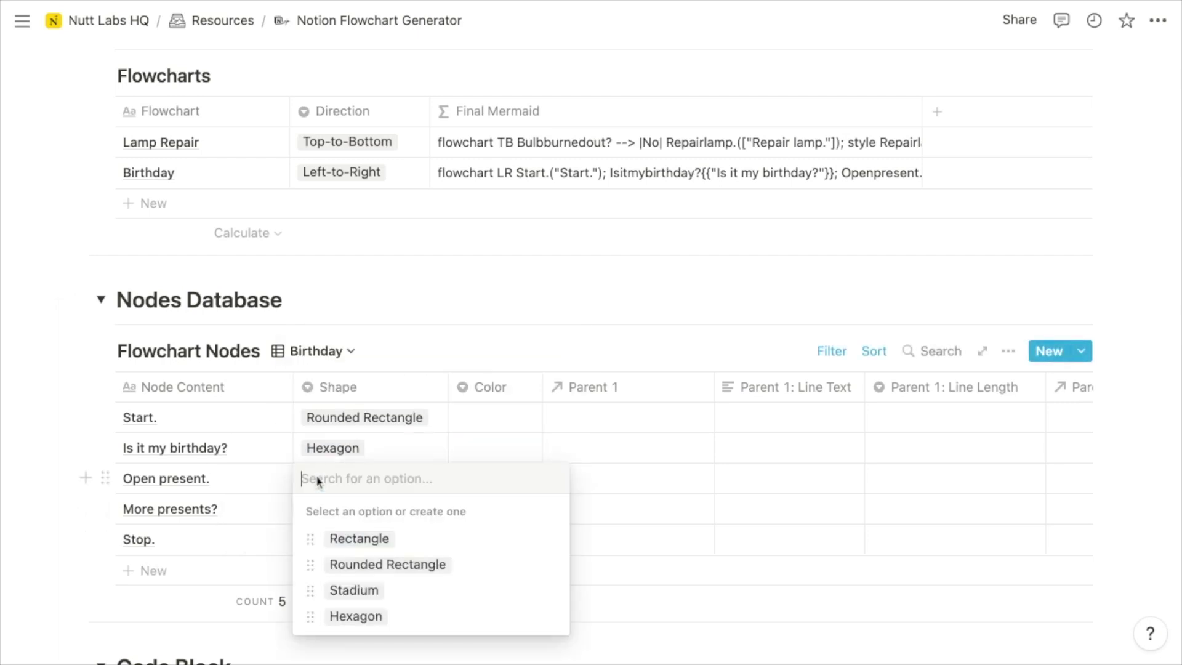
left_click(342, 591)
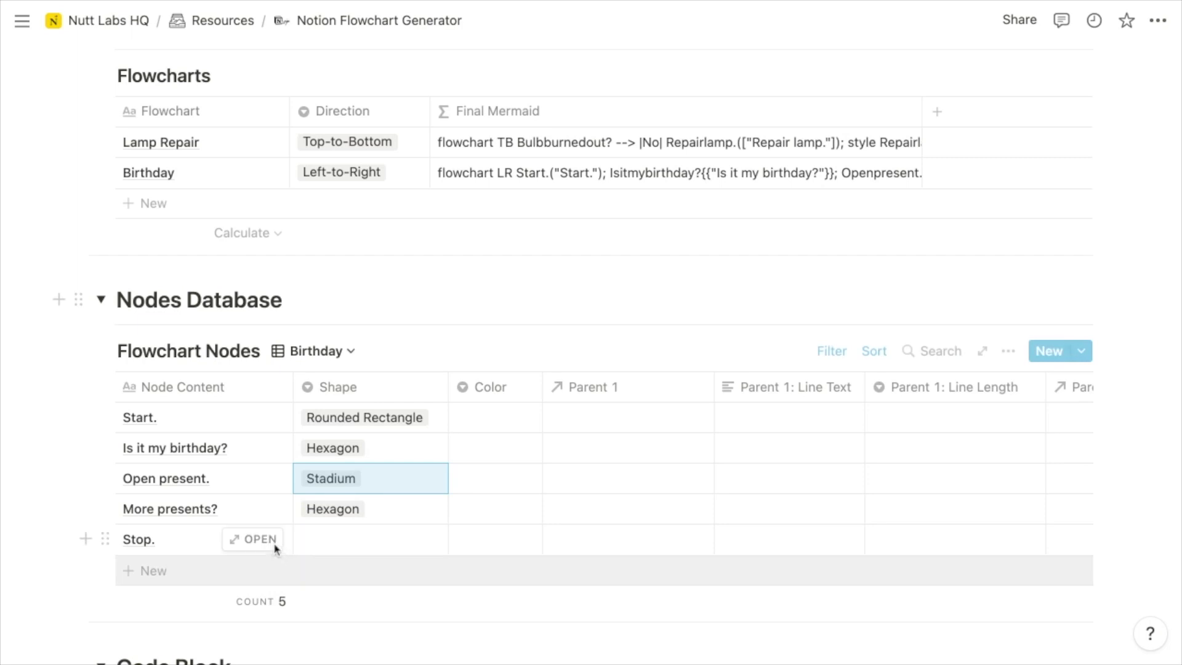
left_click(325, 544)
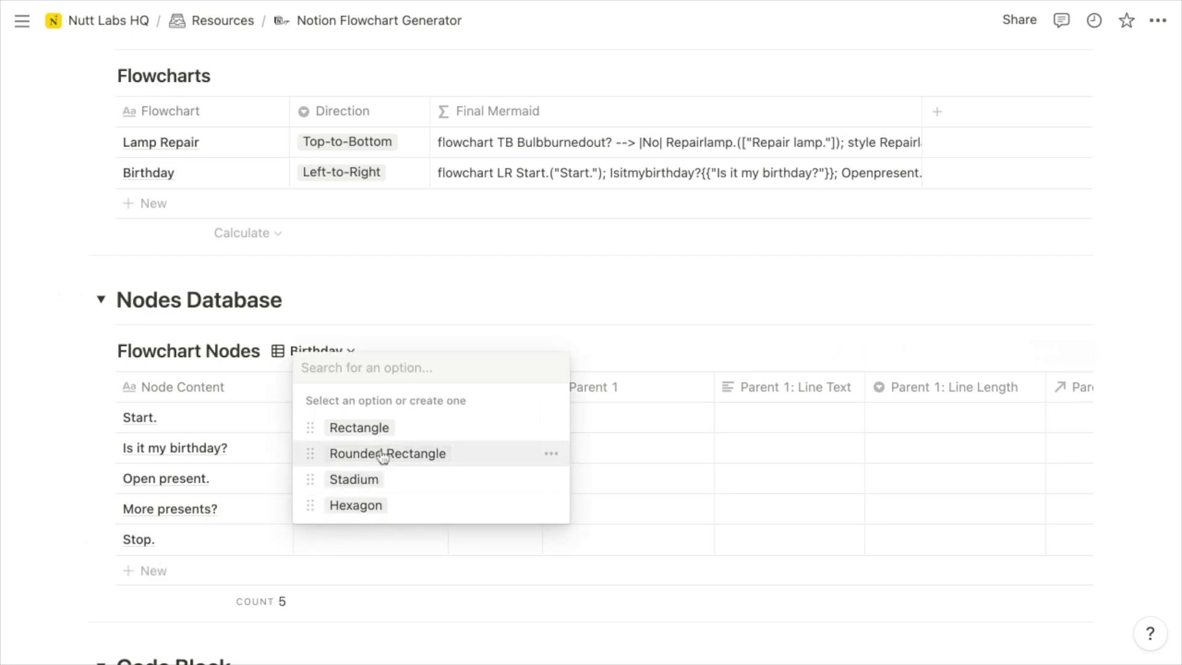
left_click(380, 431)
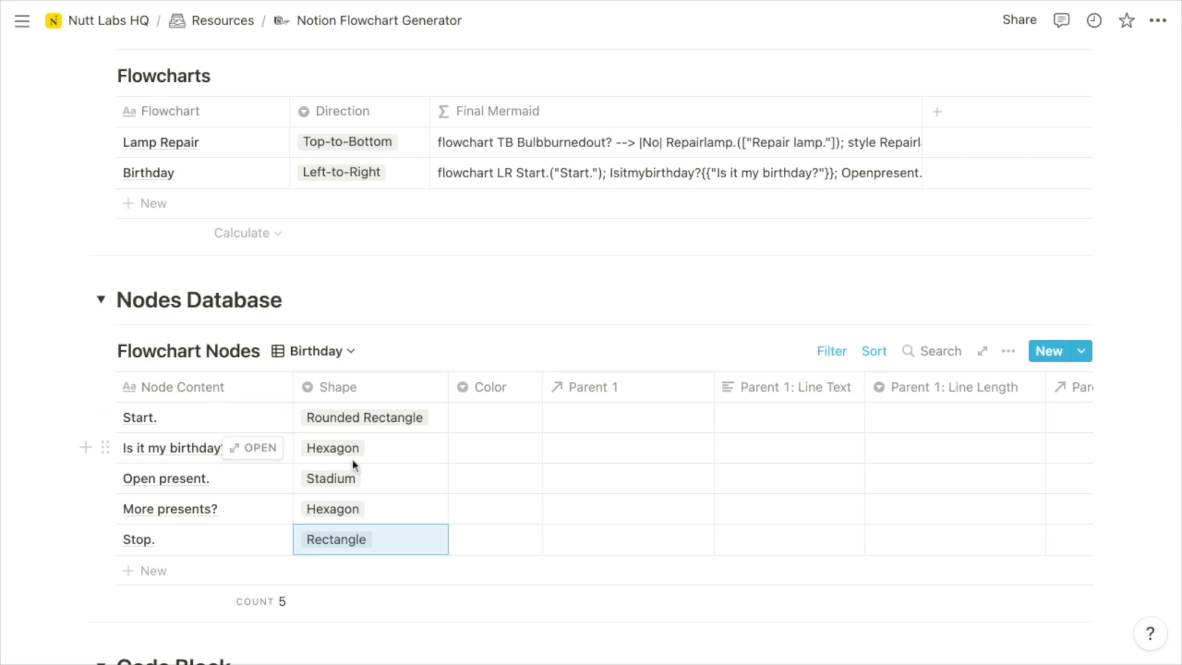
Set the color of the "Start." and "Open present." nodes to Green.
left_click(496, 423)
left_click(517, 530)
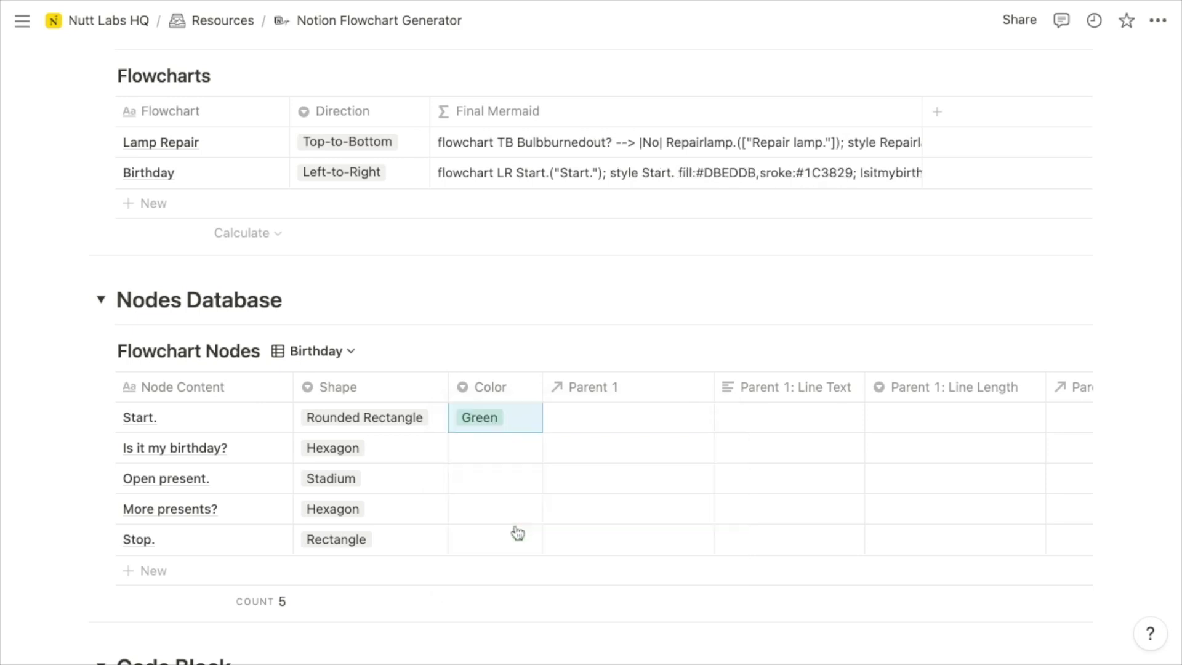
left_click(469, 479)
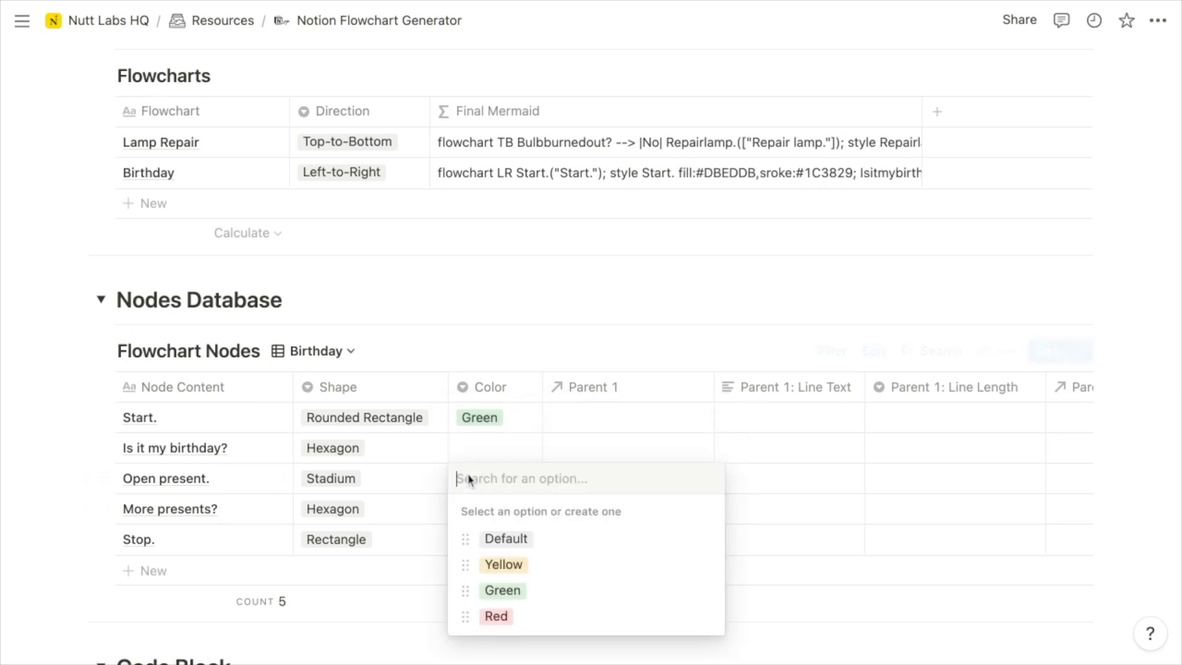
left_click(501, 591)
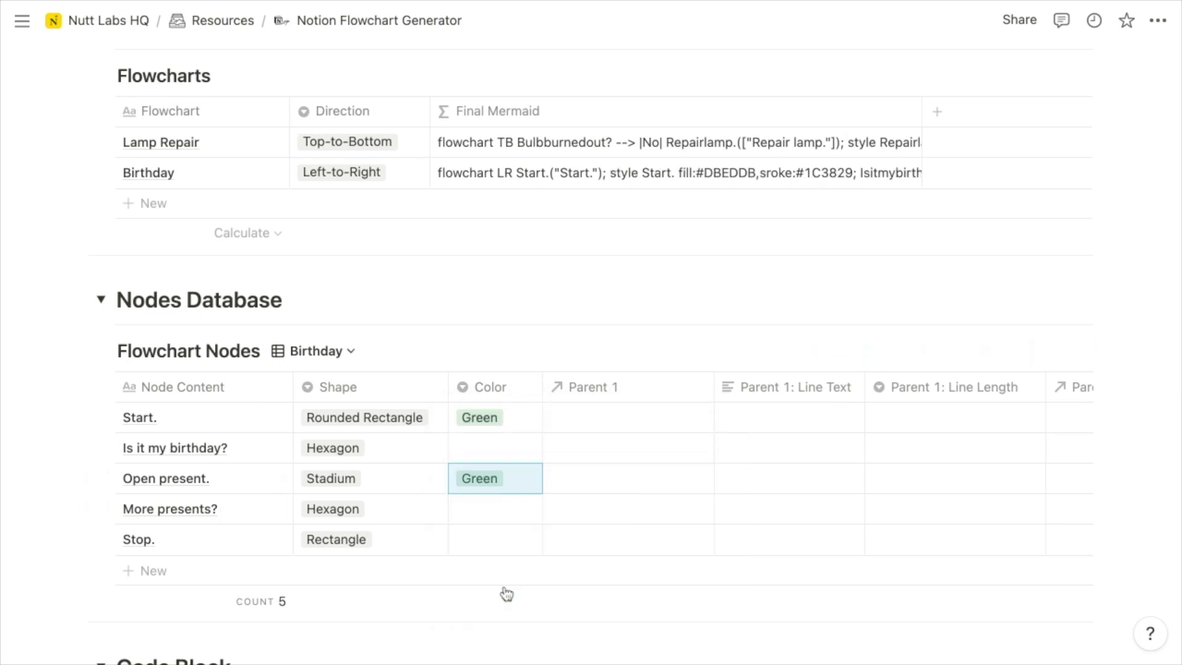
Color the "Is it my birthday?" and "More presents?" nodes Yellow and the "Stop." node Red.
left_click(485, 459)
left_click(488, 533)
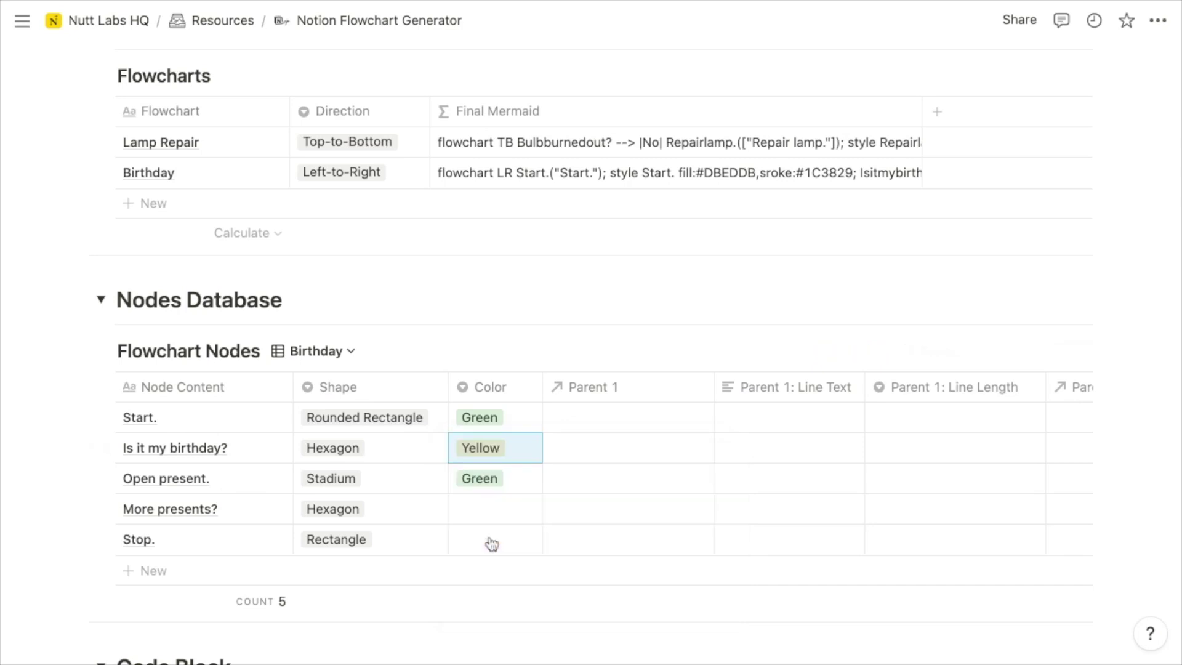
left_click(471, 508)
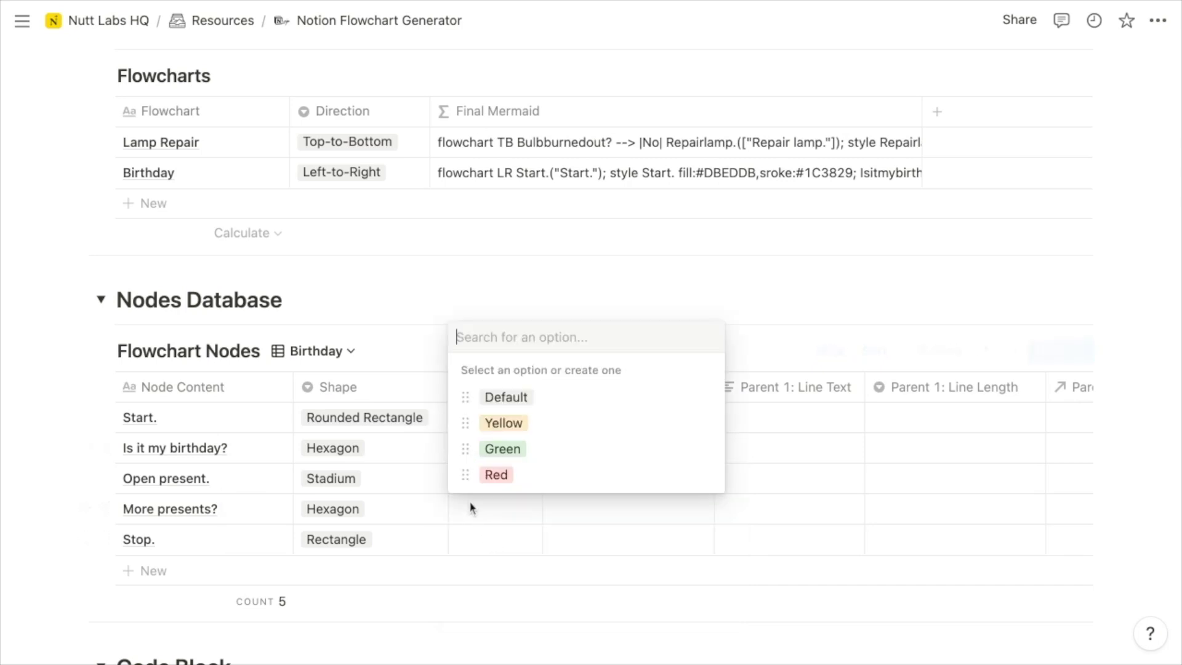
left_click(525, 421)
left_click(484, 537)
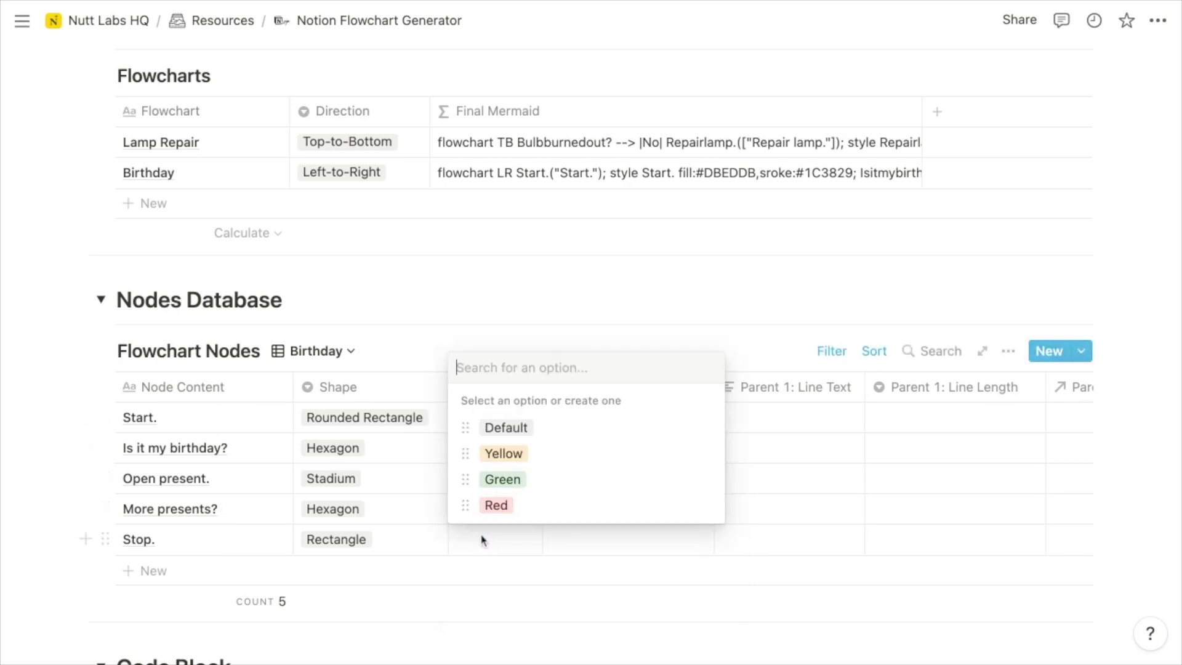
left_click(495, 505)
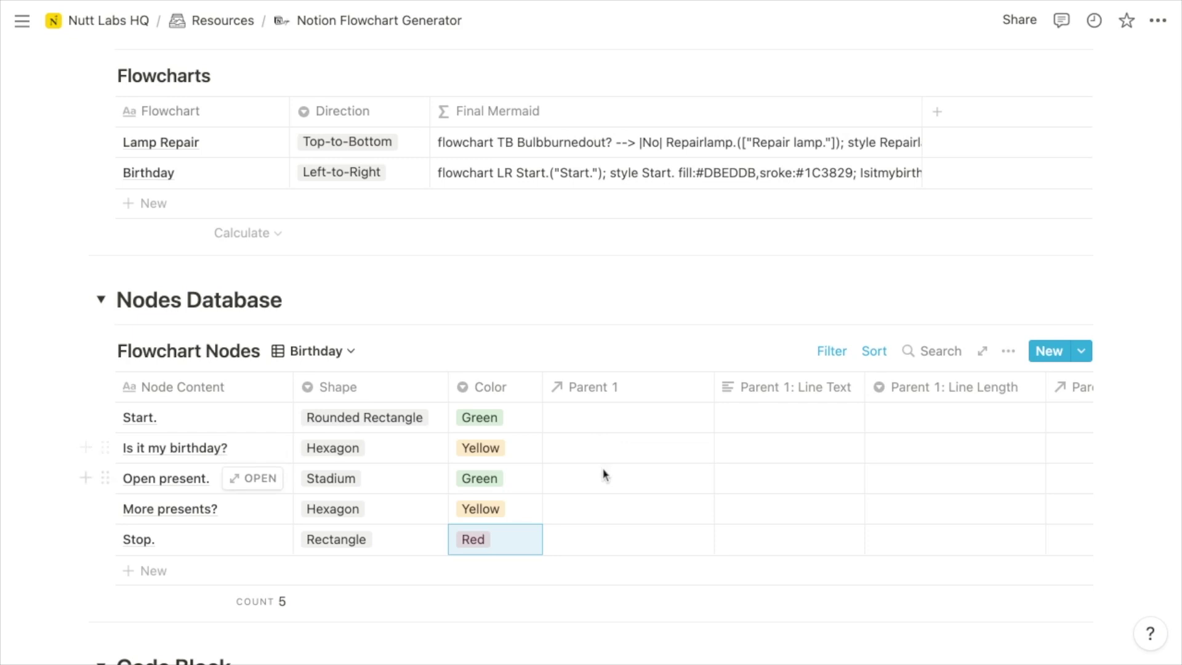
scroll(604, 459, "right", 5)
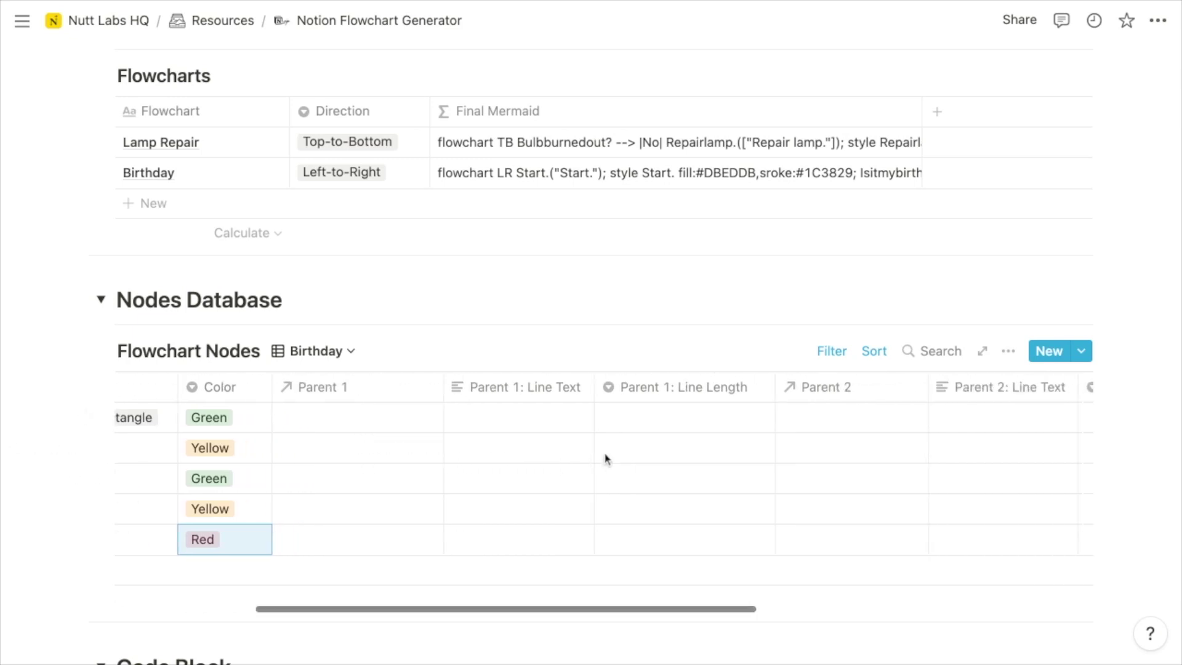
scroll(811, 462, "right", 5)
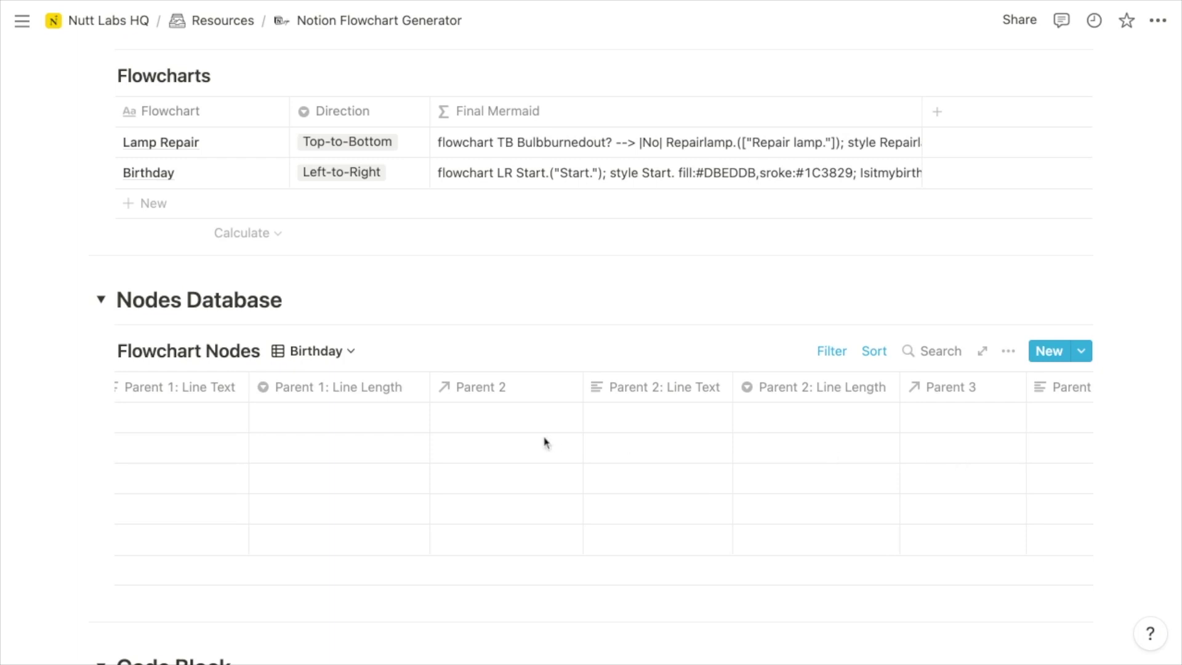
scroll(524, 450, "left", 8)
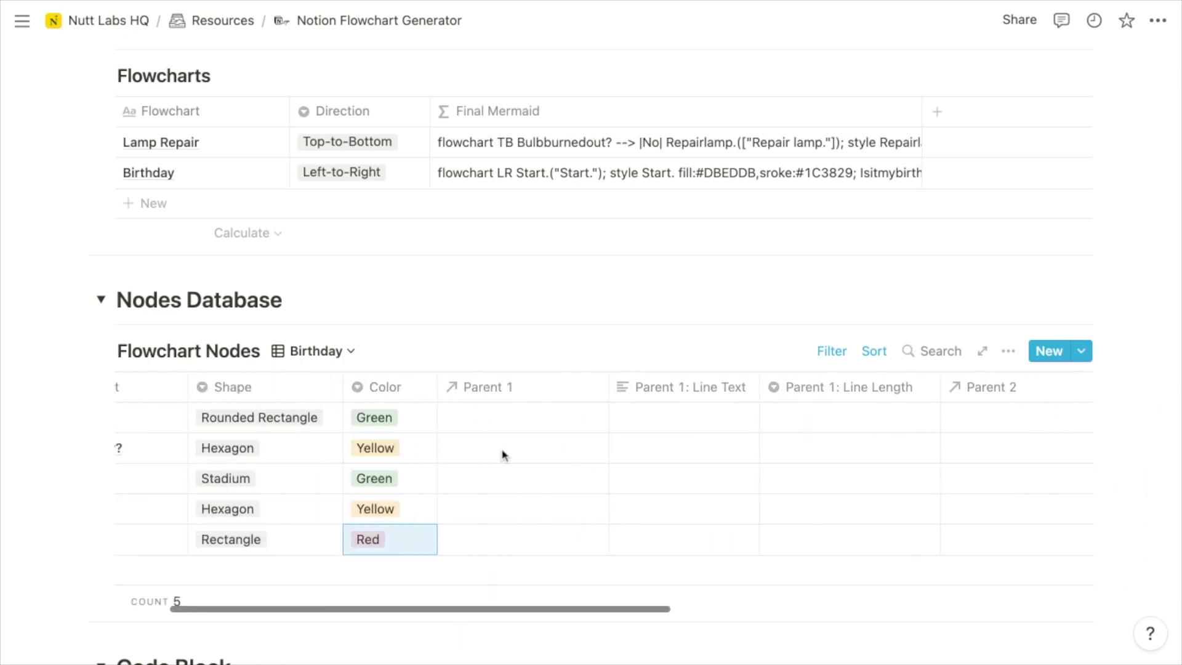
scroll(504, 456, "left", 4)
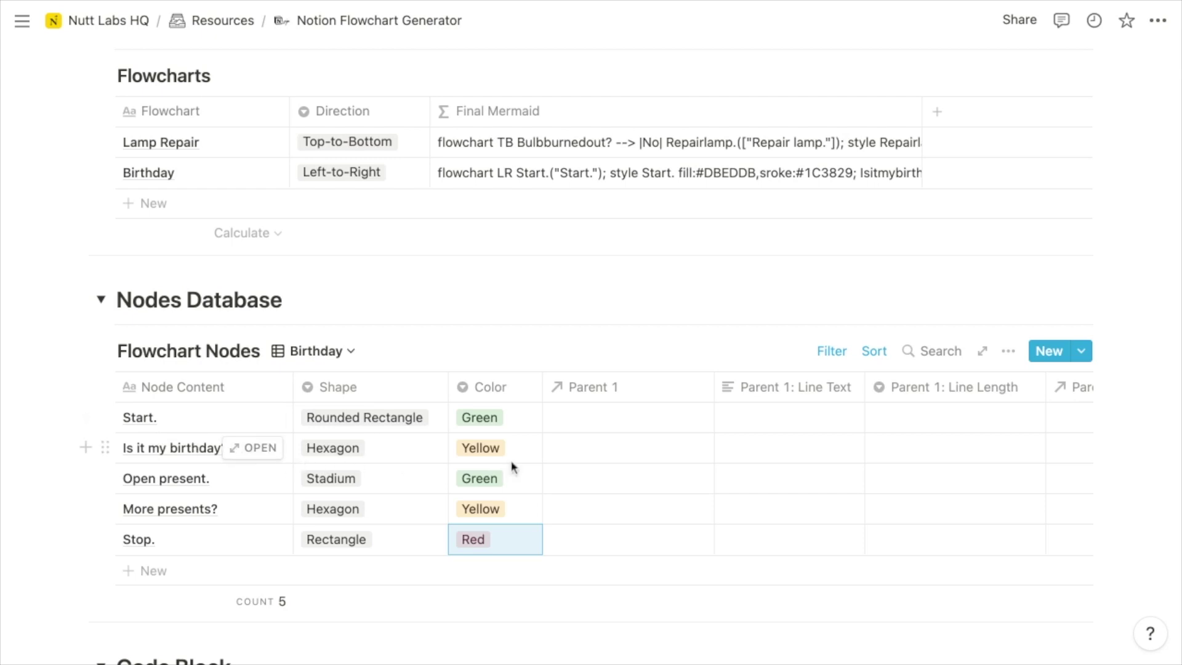
Link the "Start." node as Parent 1 of the "Is it my birthday?" node.
left_click(582, 455)
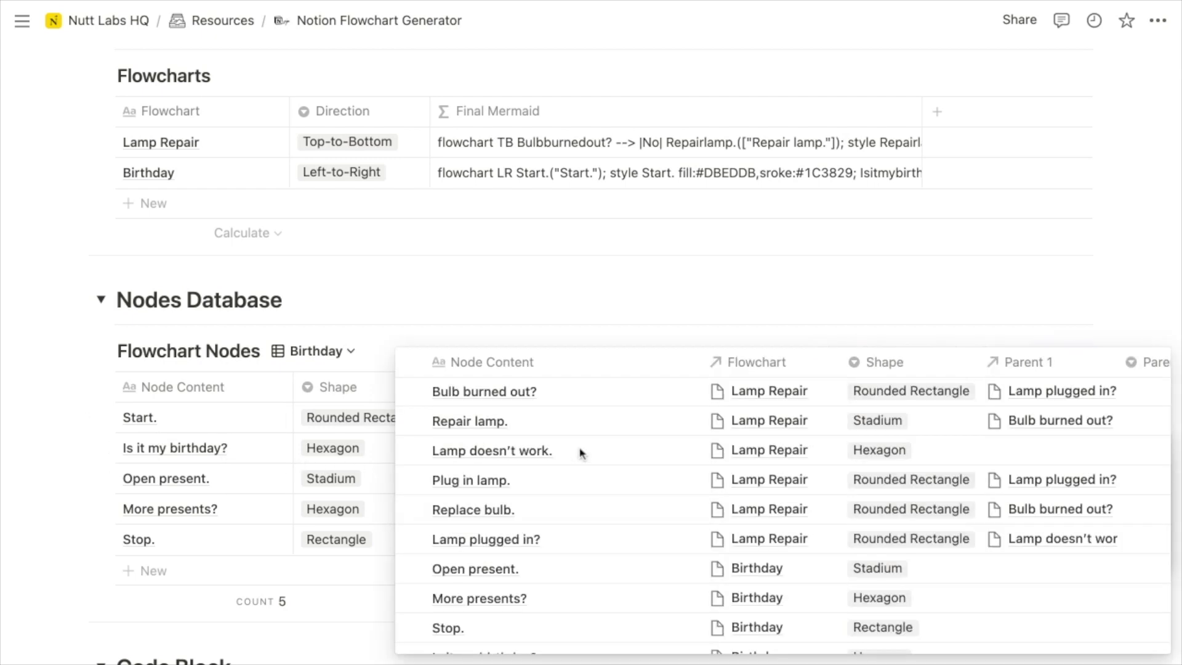
type("start")
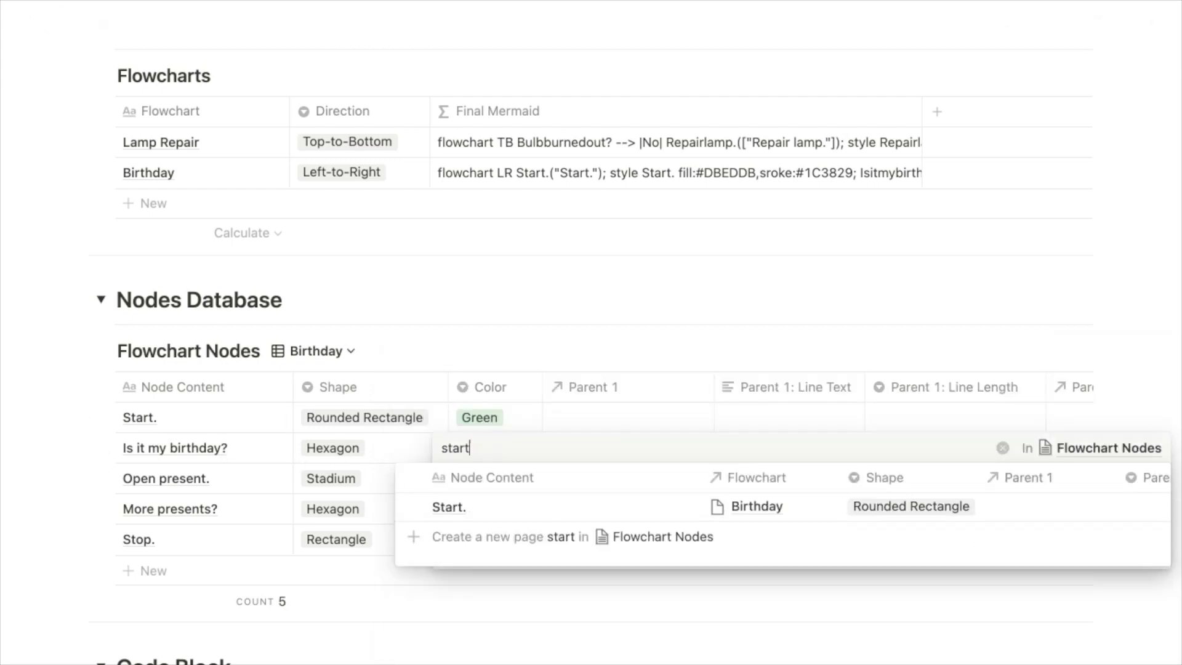
left_click(527, 509)
key("Escape")
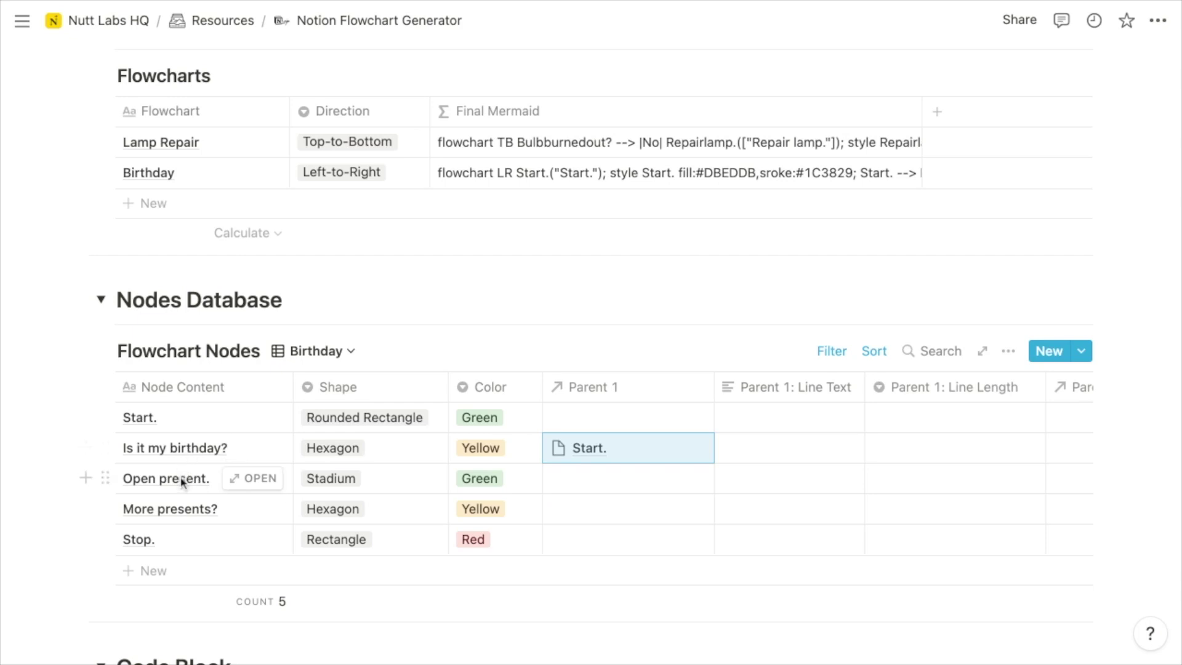
Link "Is it my birthday?" as Parent 1 of the "Open present." node and set its Parent 1 line text to "Yes".
left_click(574, 486)
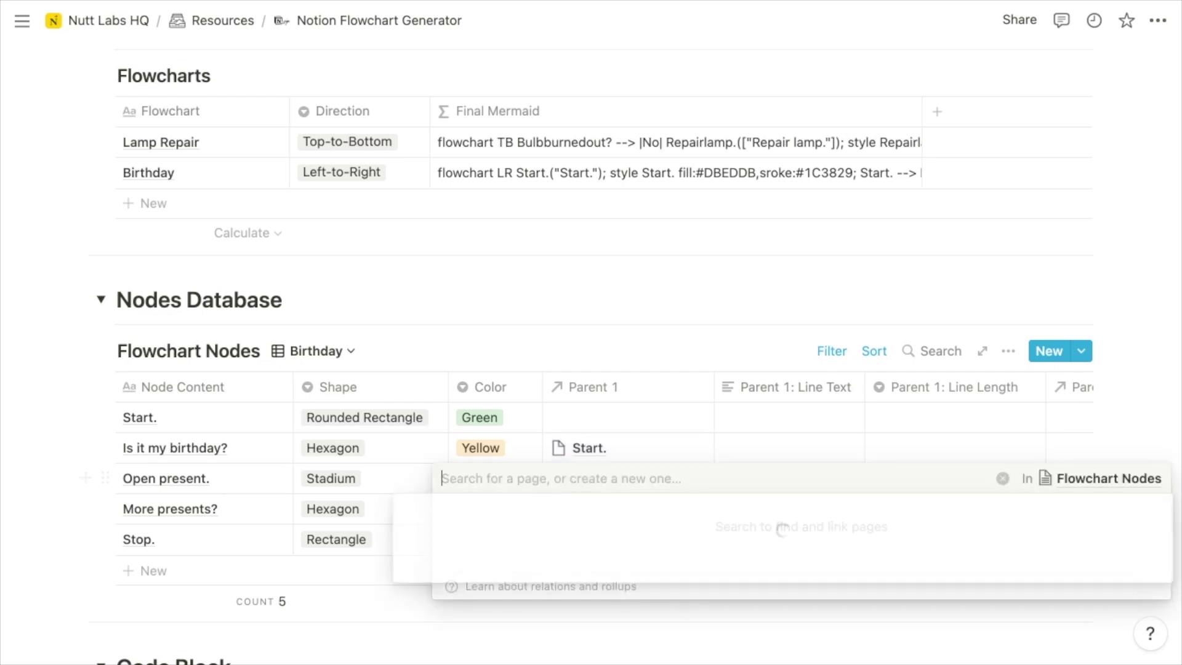
type("is it")
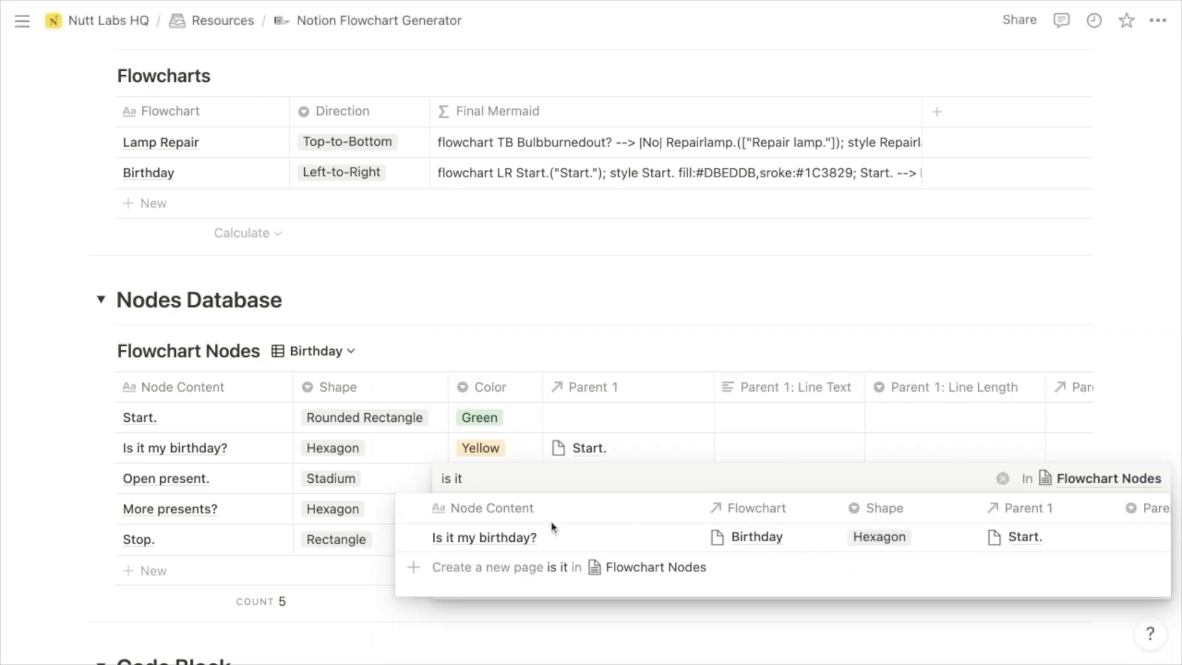
left_click(526, 538)
key("Escape")
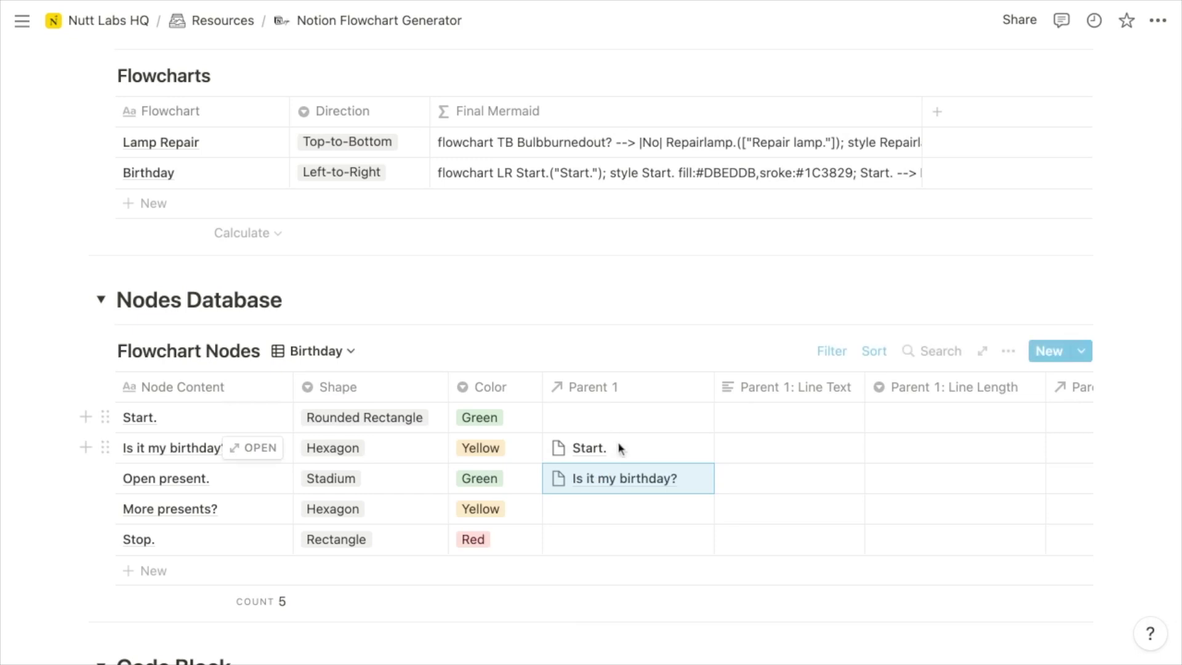
key("Right")
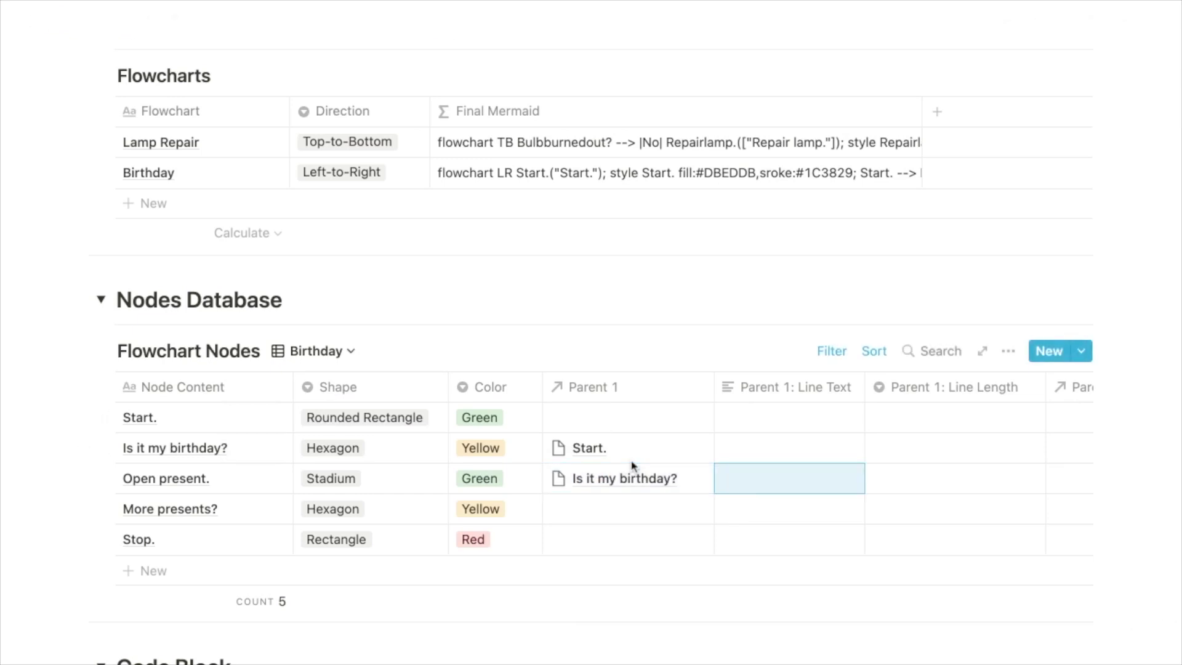
type("Yes")
key("Return")
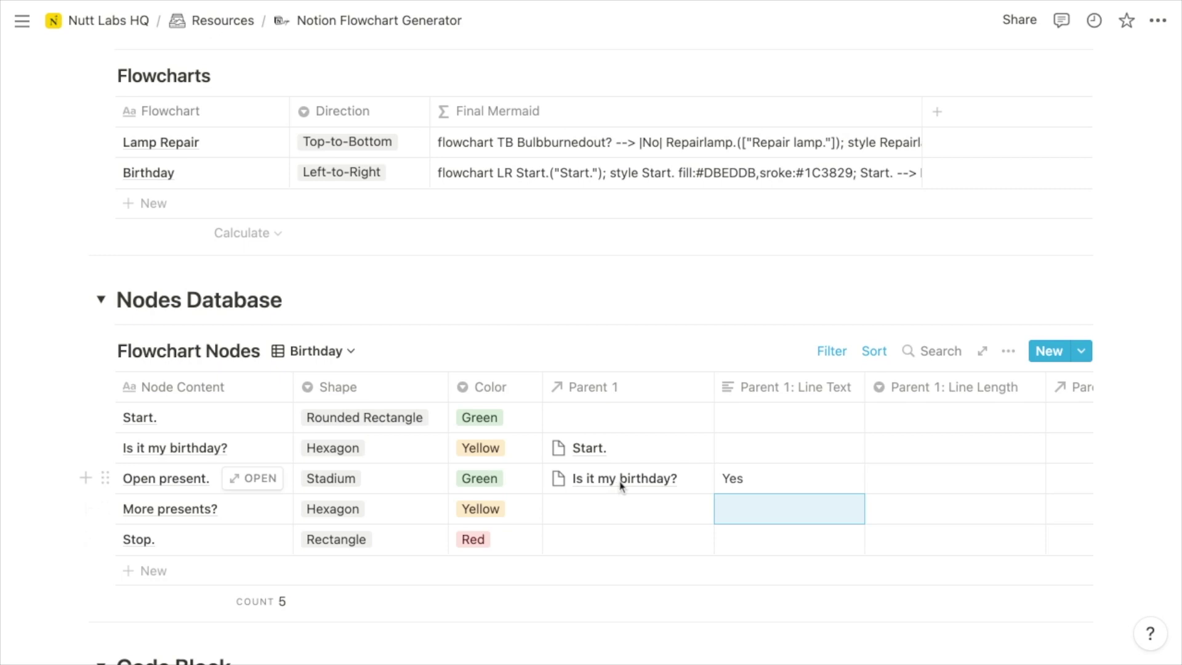
Give the "Stop." node the same Parent 1, "Is it my birthday?", and set its Parent 1 line text to "No".
left_click(634, 487)
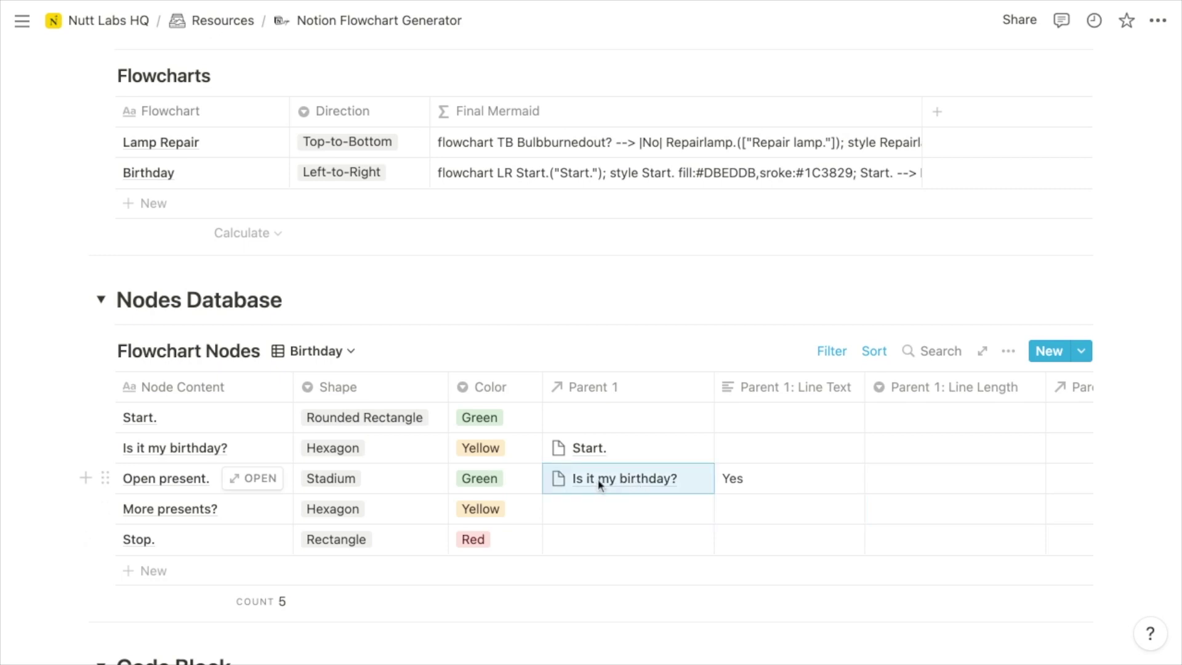
key("Down")
key("Down")
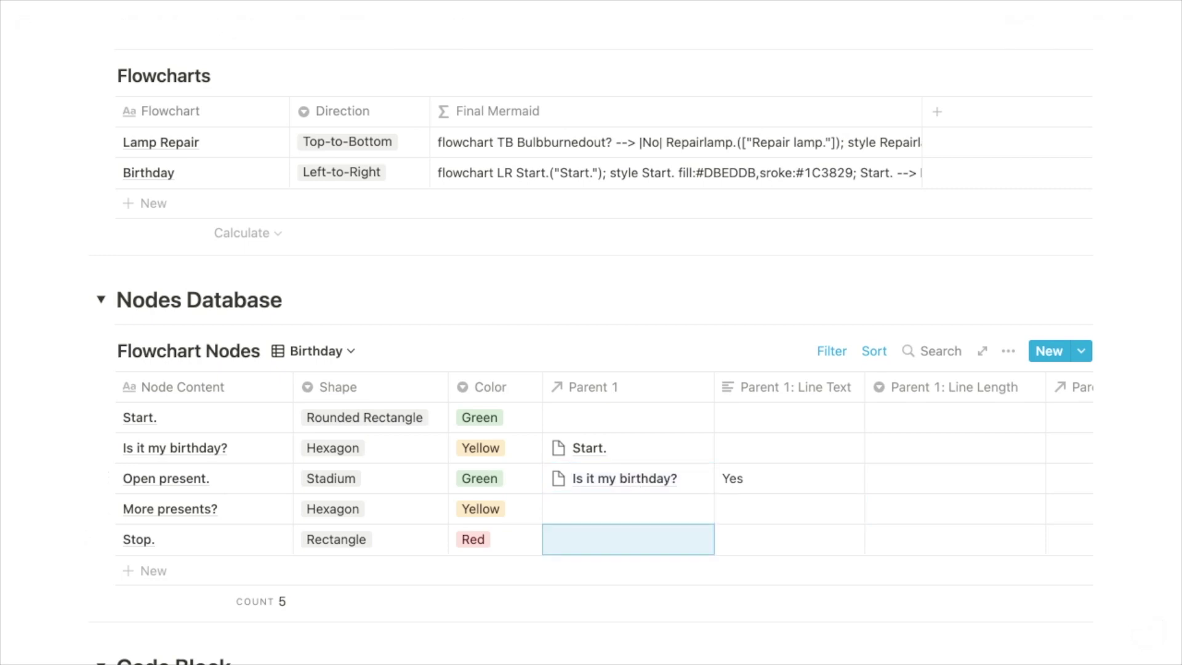
type("Is it my birthday?")
key("Right")
type("No")
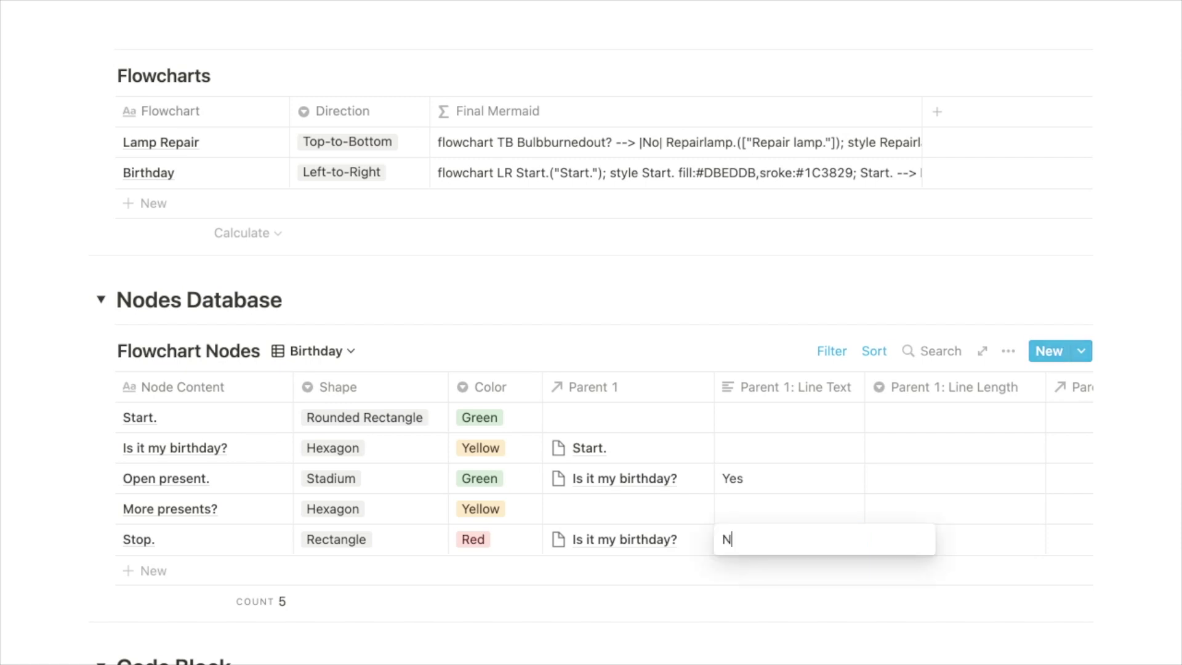
key("Tab")
key("Left")
key("Left")
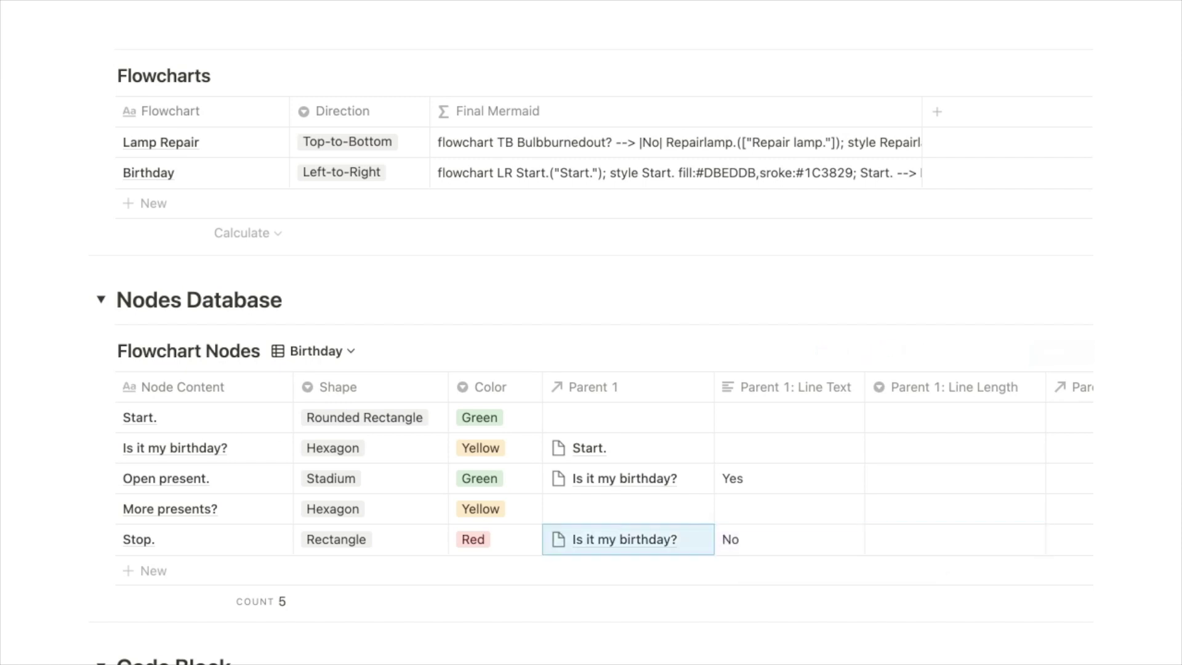
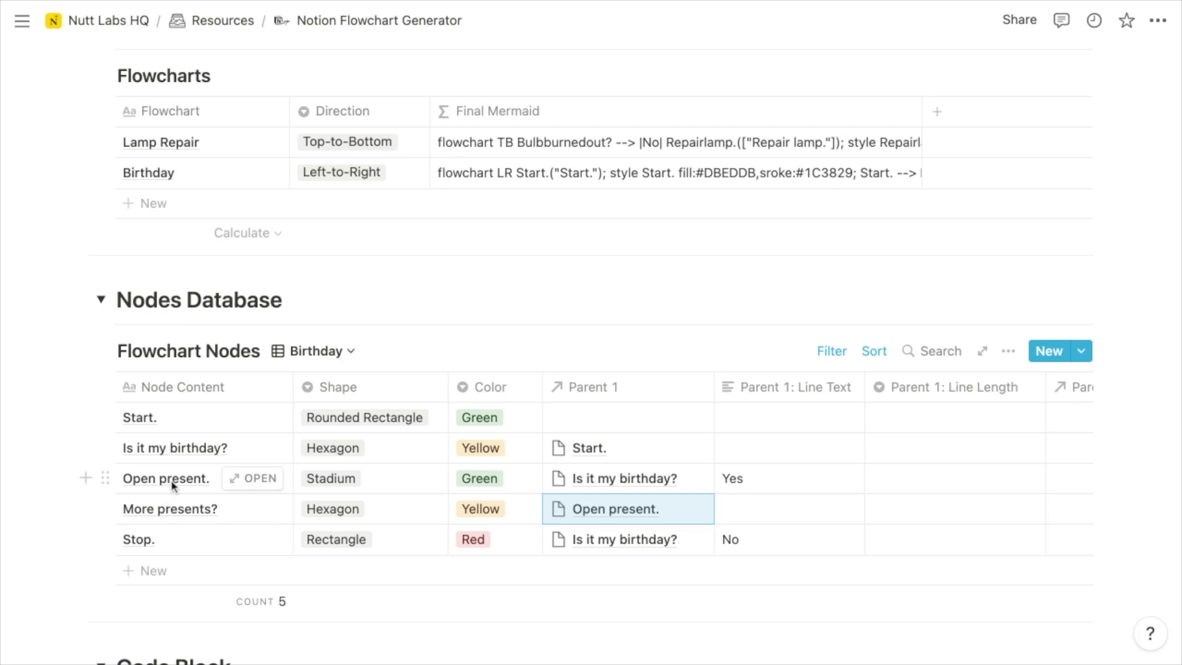
Link "More presents?" as Parent 2 of the "Open present." node with the Parent 2 line text "Yes".
scroll(806, 489, "right", 1)
scroll(806, 489, "right", 4)
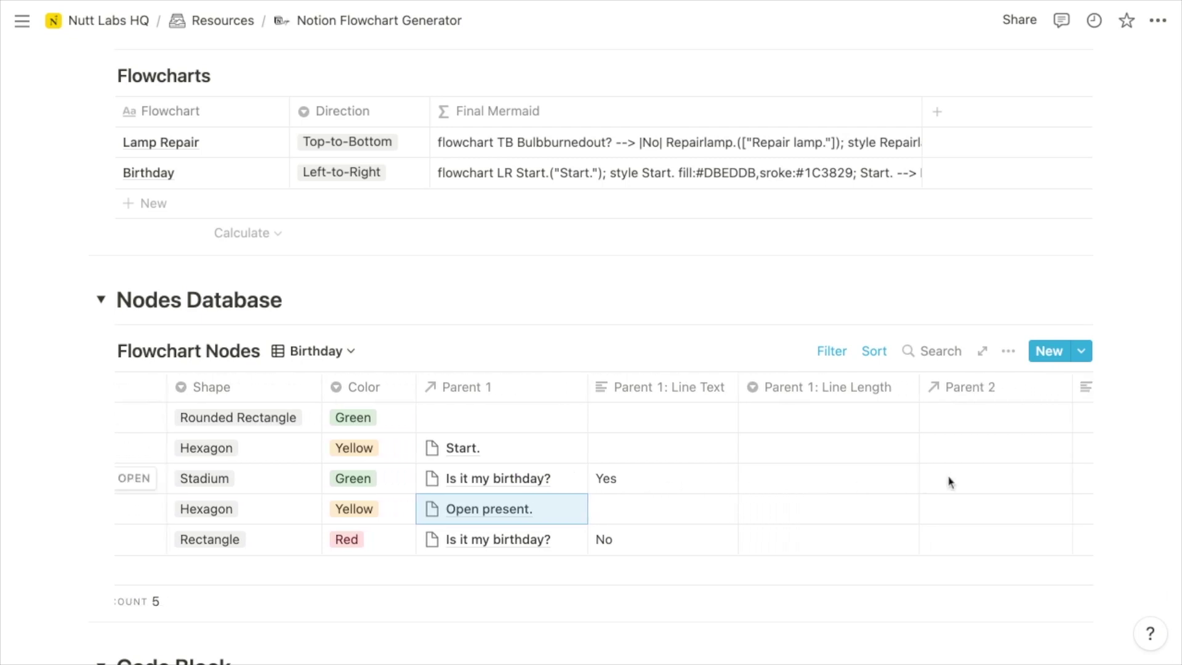
left_click(949, 482)
type("more")
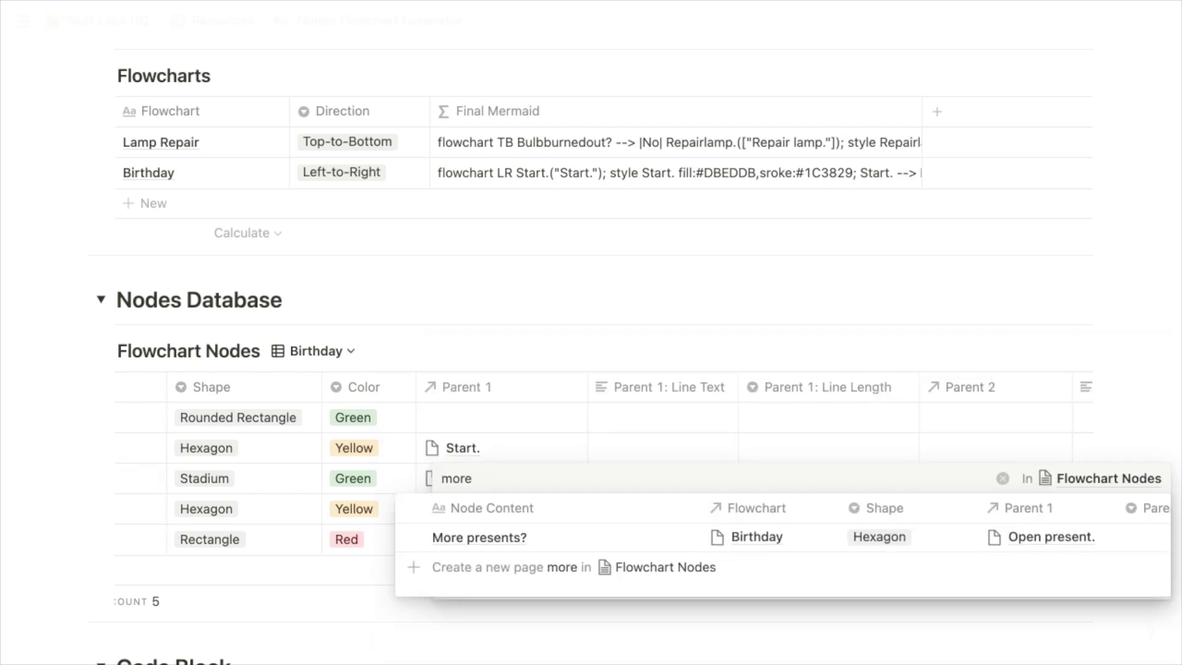
left_click(546, 540)
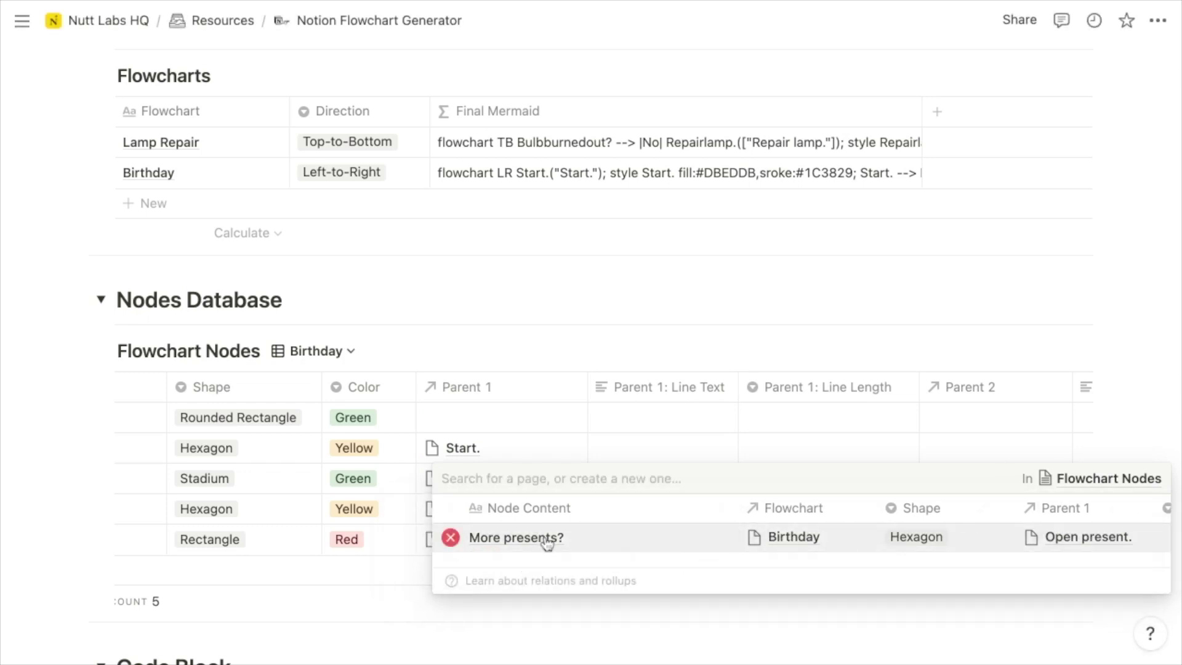
key("Escape")
key("Right")
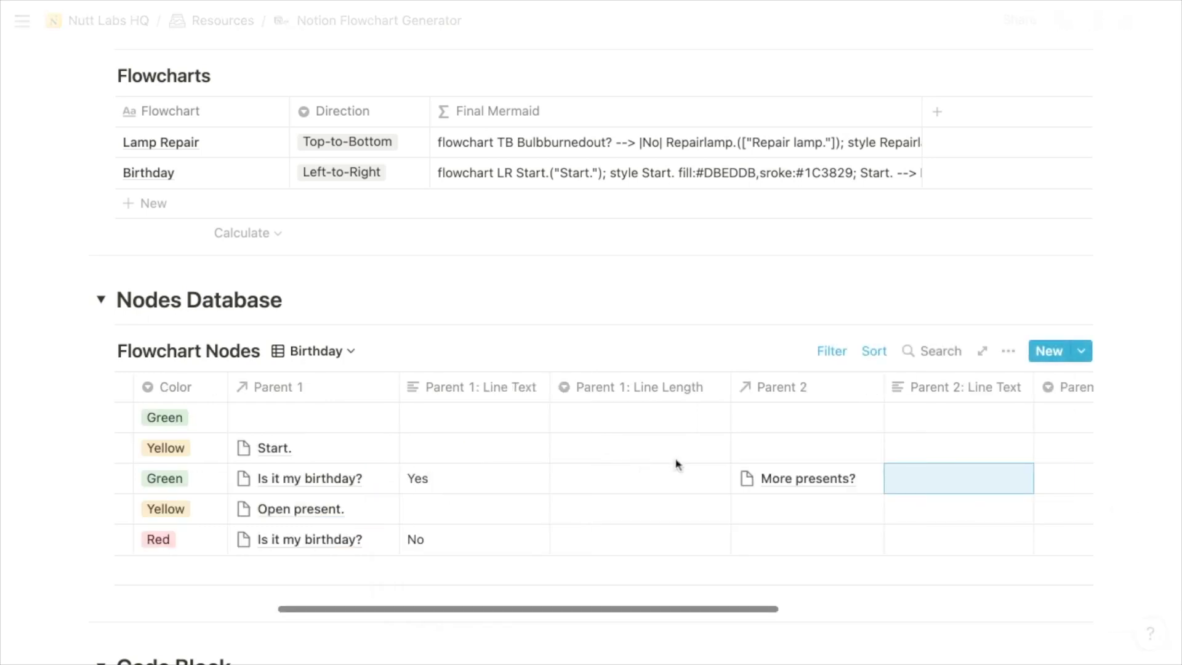
type("Yes")
key("Escape")
key("Left")
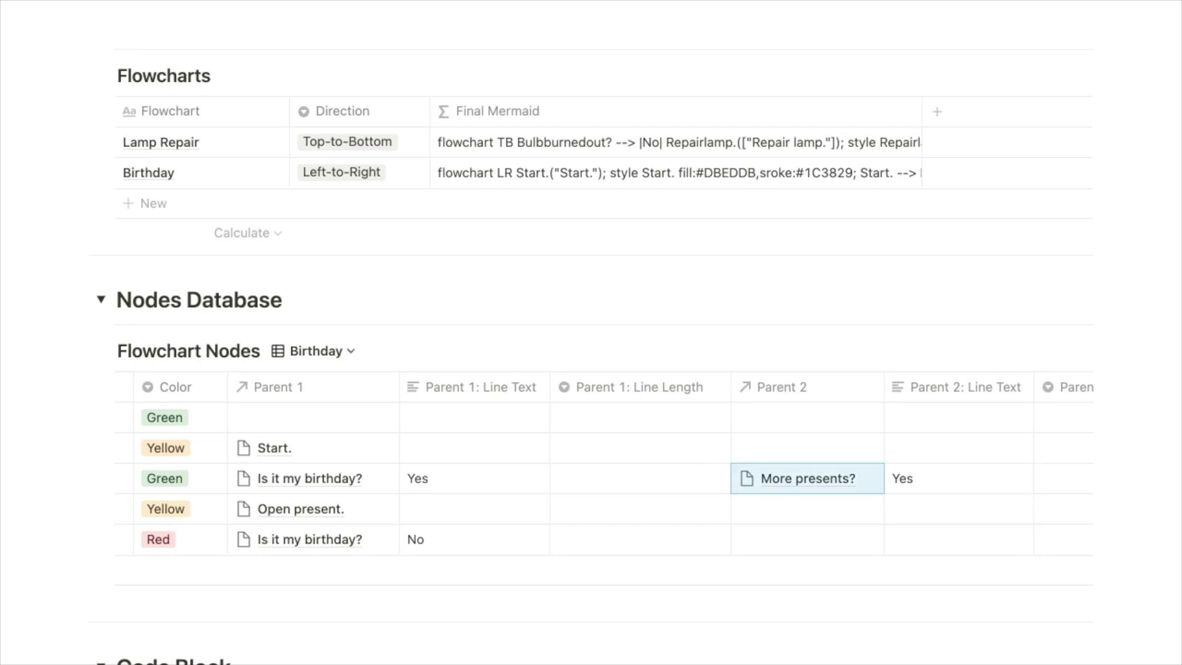
Link "More presents?" as Parent 2 of the "Stop." node with the Parent 2 line text "No".
scroll(562, 478, "left", 5)
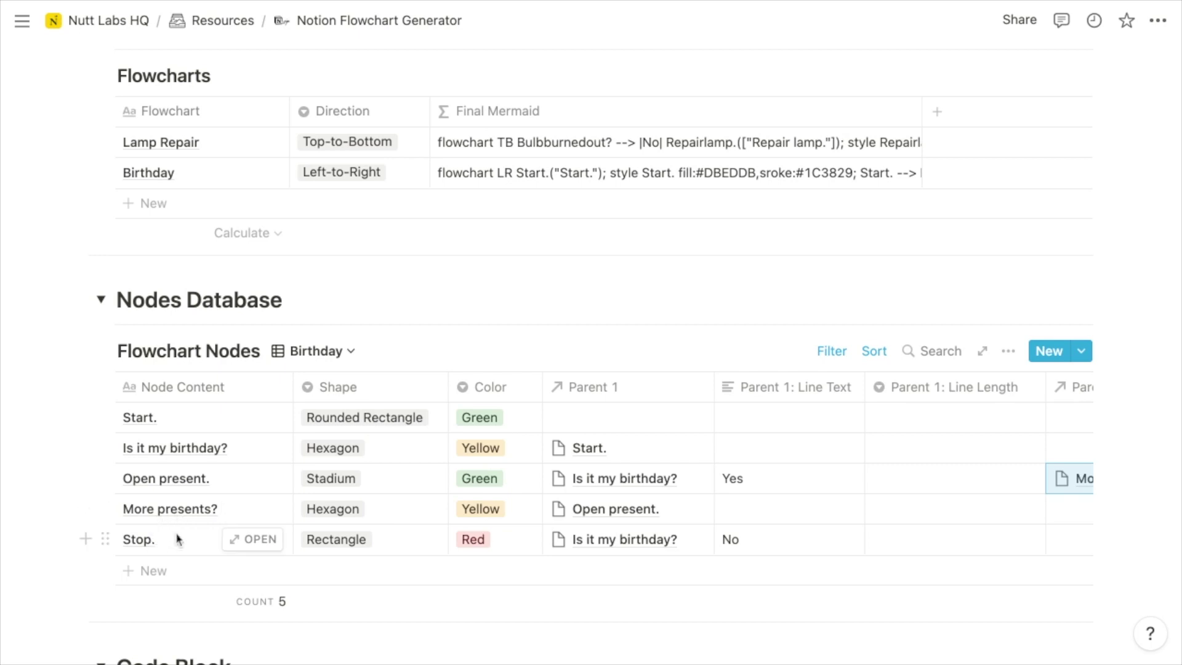
scroll(569, 539, "right", 5)
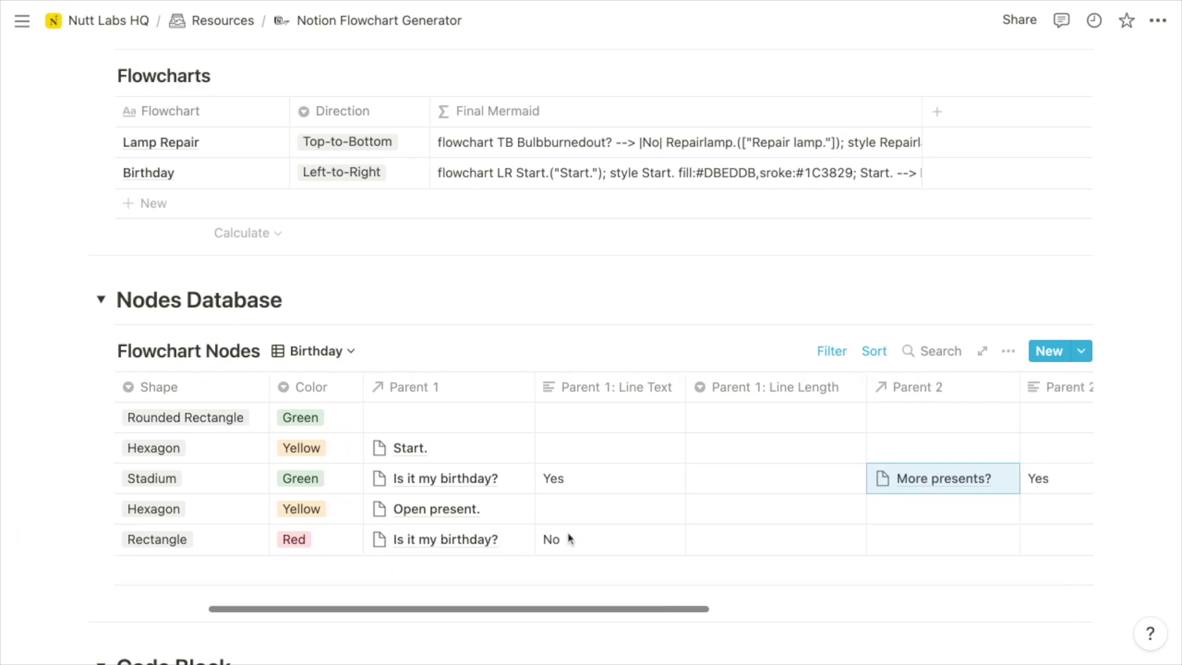
left_click(890, 548)
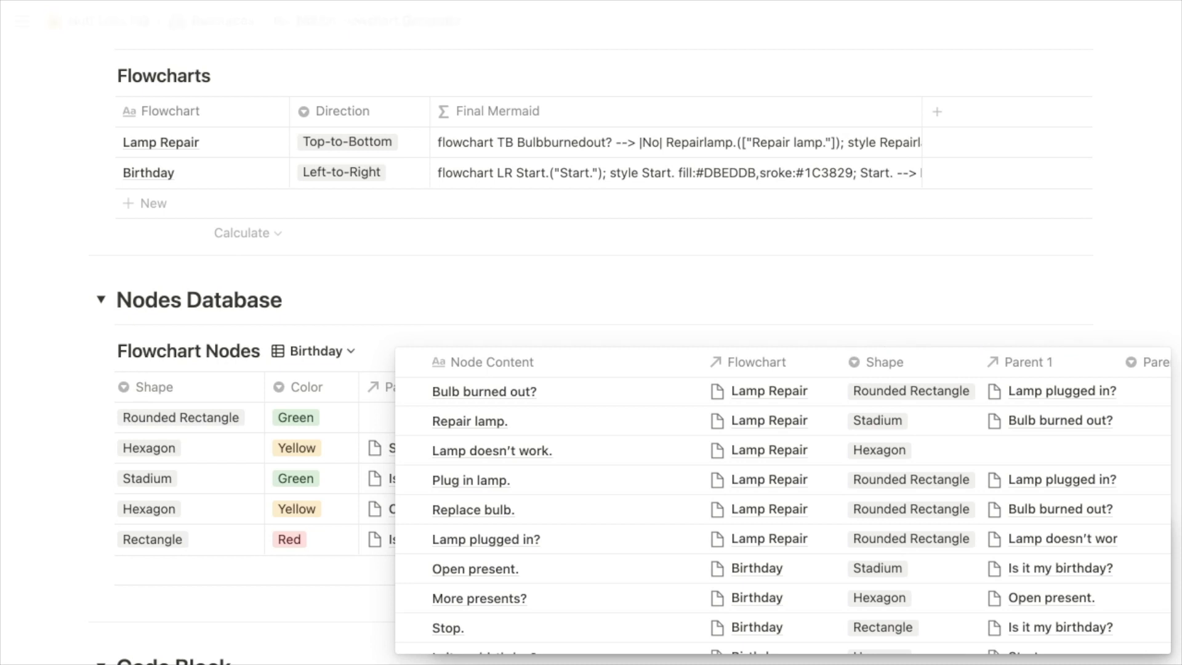
type("more")
left_click(547, 597)
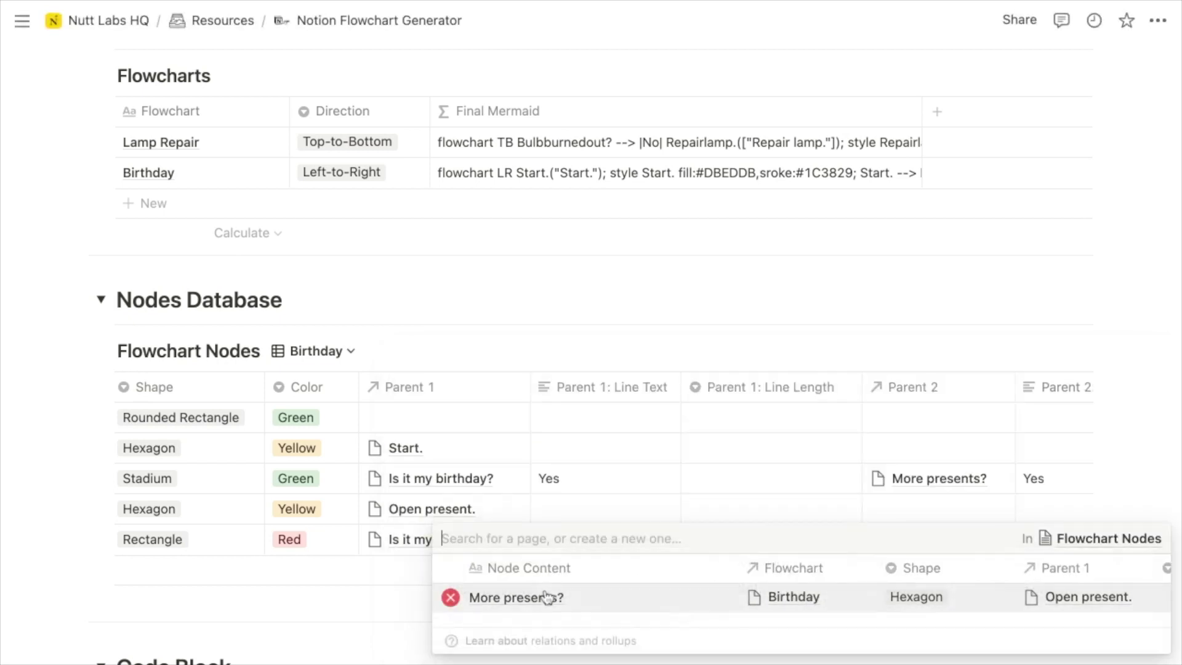
key("Escape")
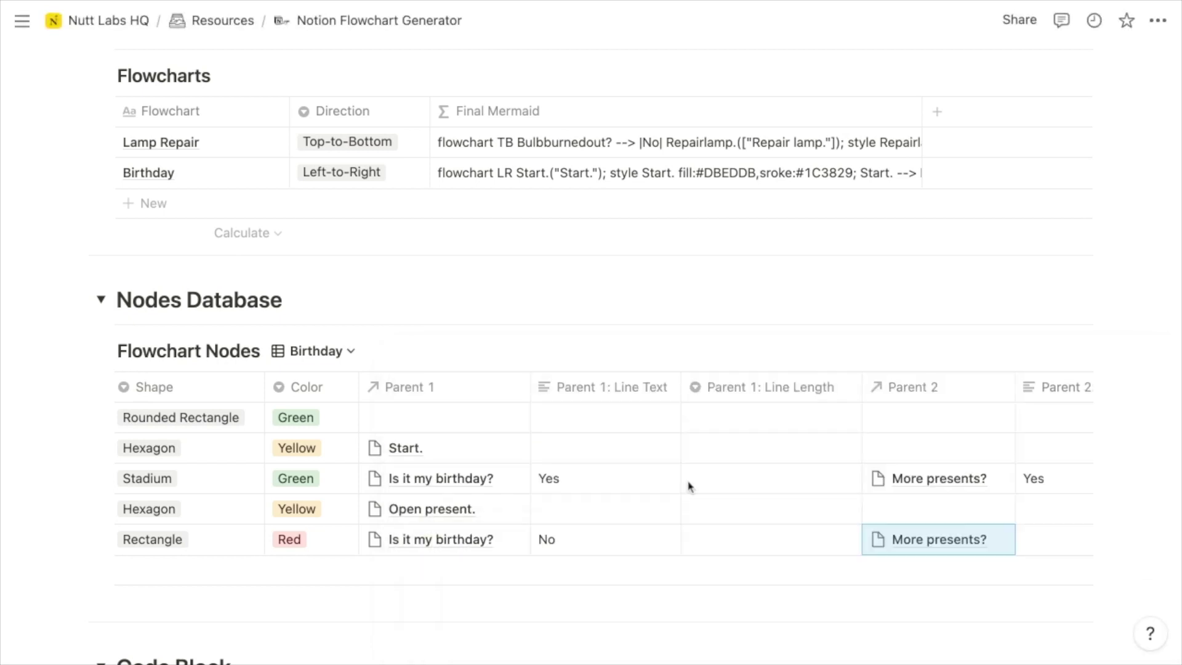
left_click(1045, 549)
type("No")
key("Return")
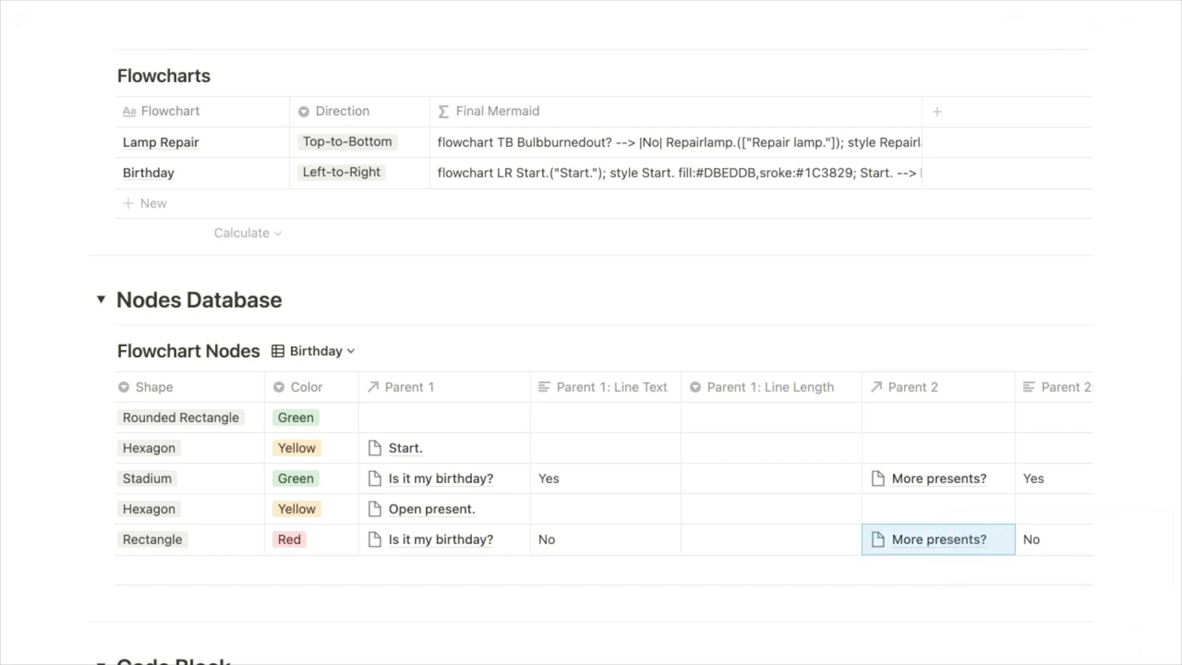
Look through the available Parent 1 line length options on the "Start." node without choosing one.
scroll(651, 485, "left", 5)
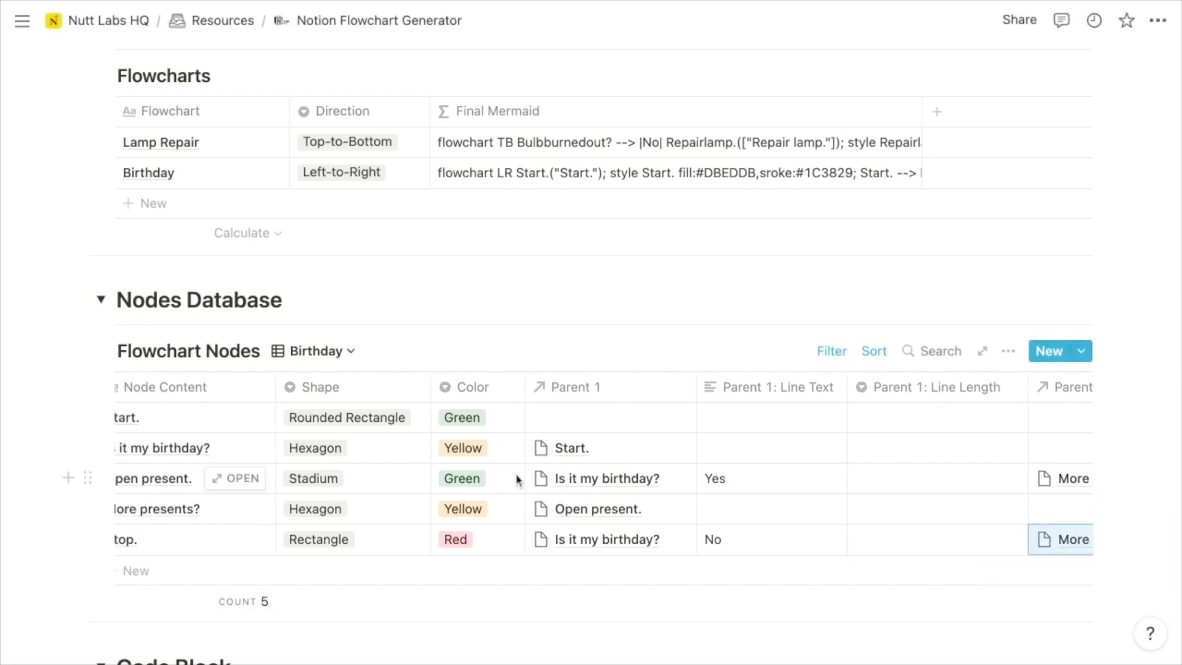
scroll(378, 475, "left", 1)
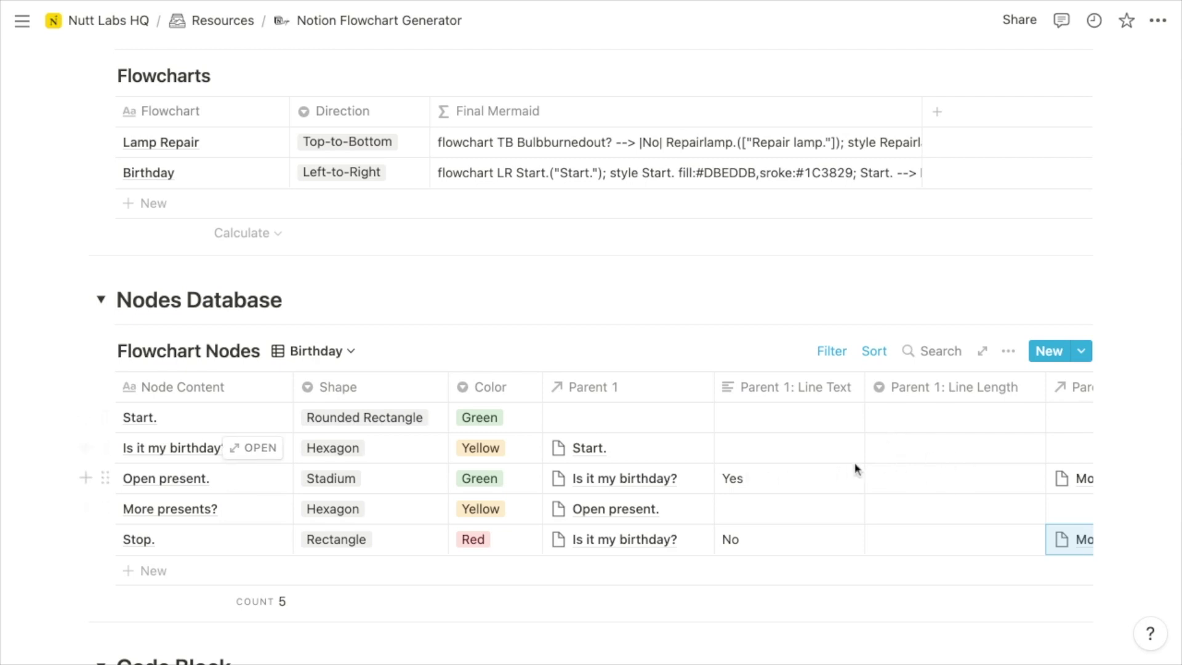
left_click(896, 428)
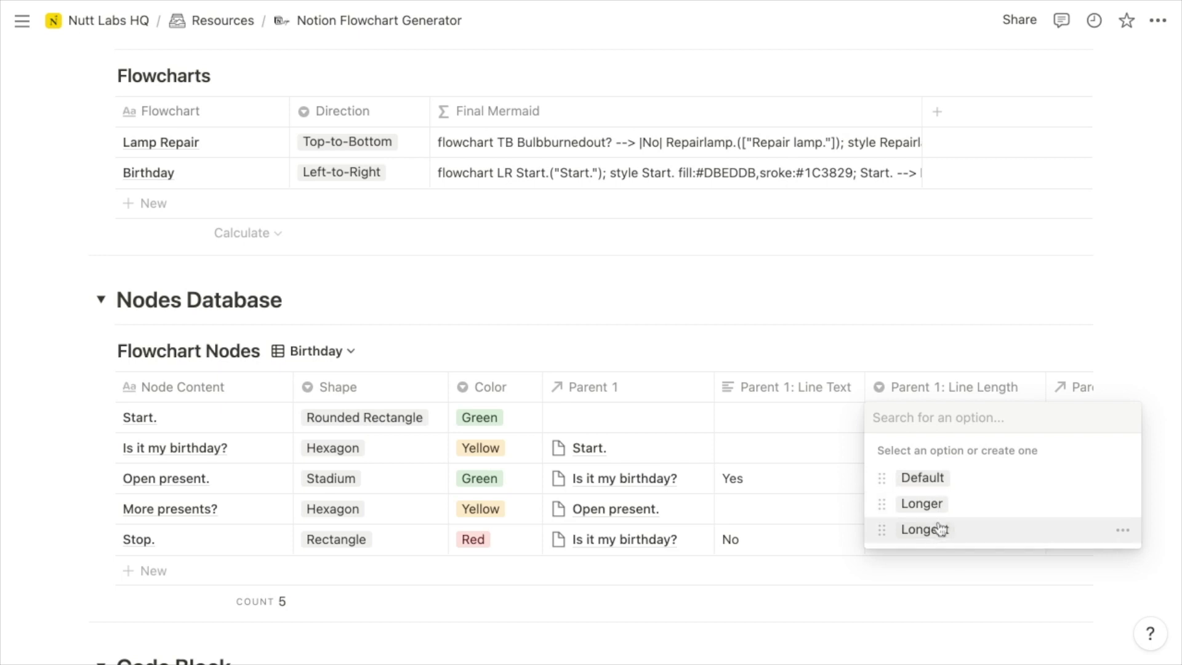
key("Escape")
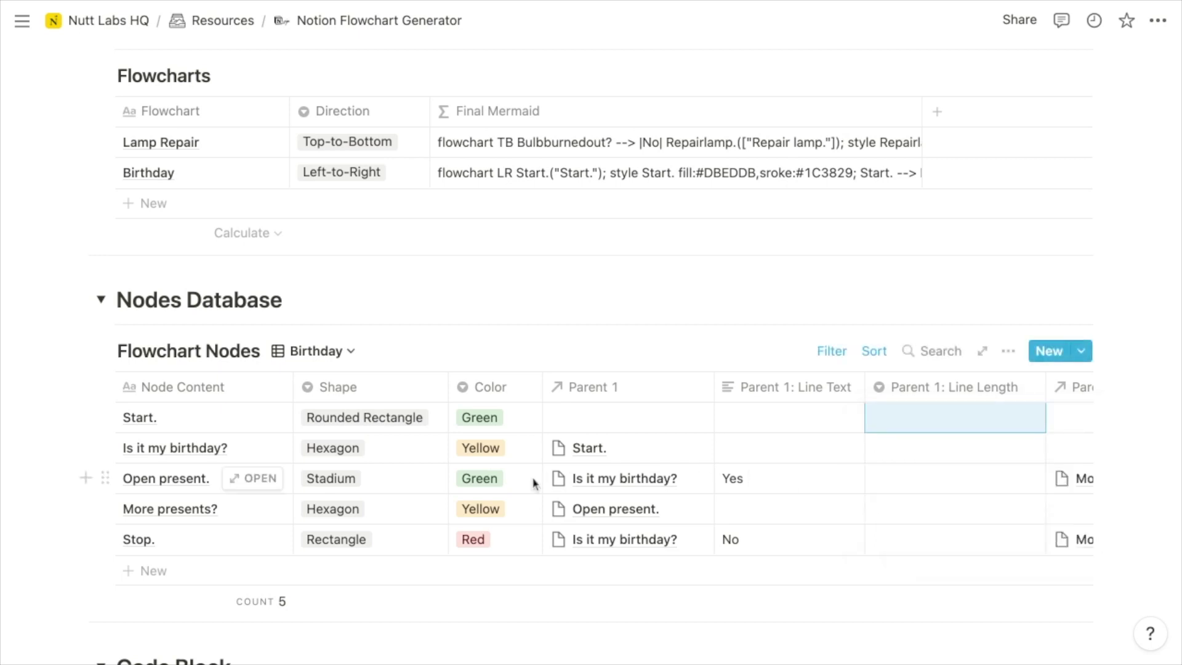
Copy the Final Mermaid code of the Birthday flowchart from the Flowcharts database.
scroll(370, 480, "down", 1)
scroll(370, 478, "down", 2)
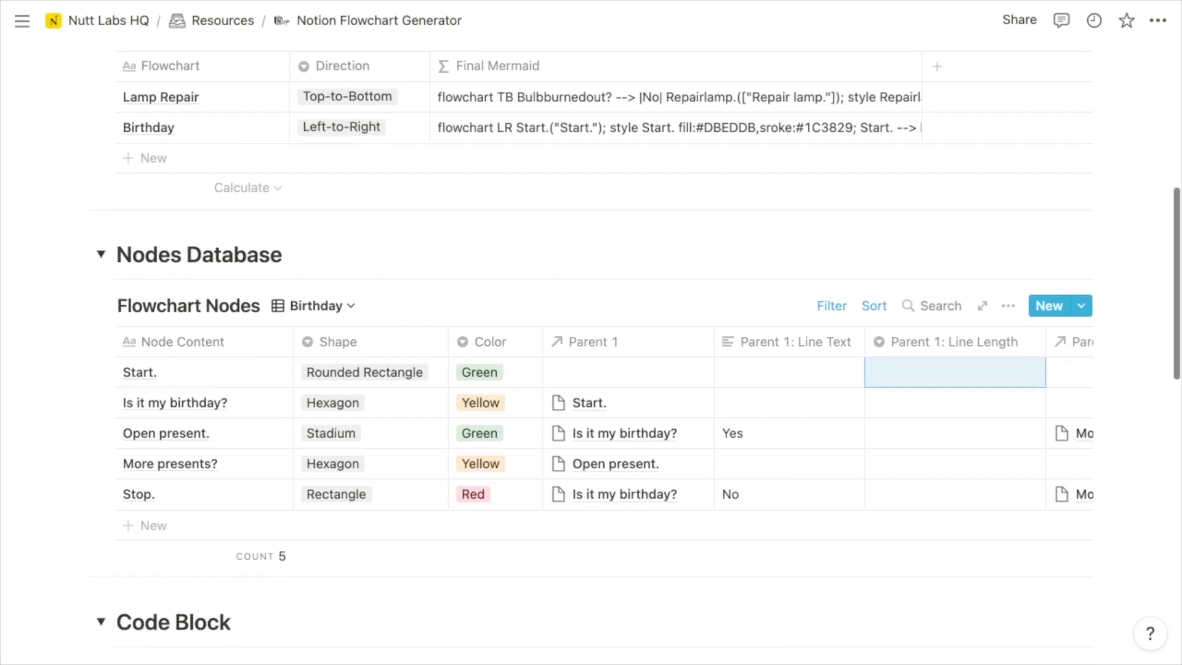
scroll(371, 462, "up", 2)
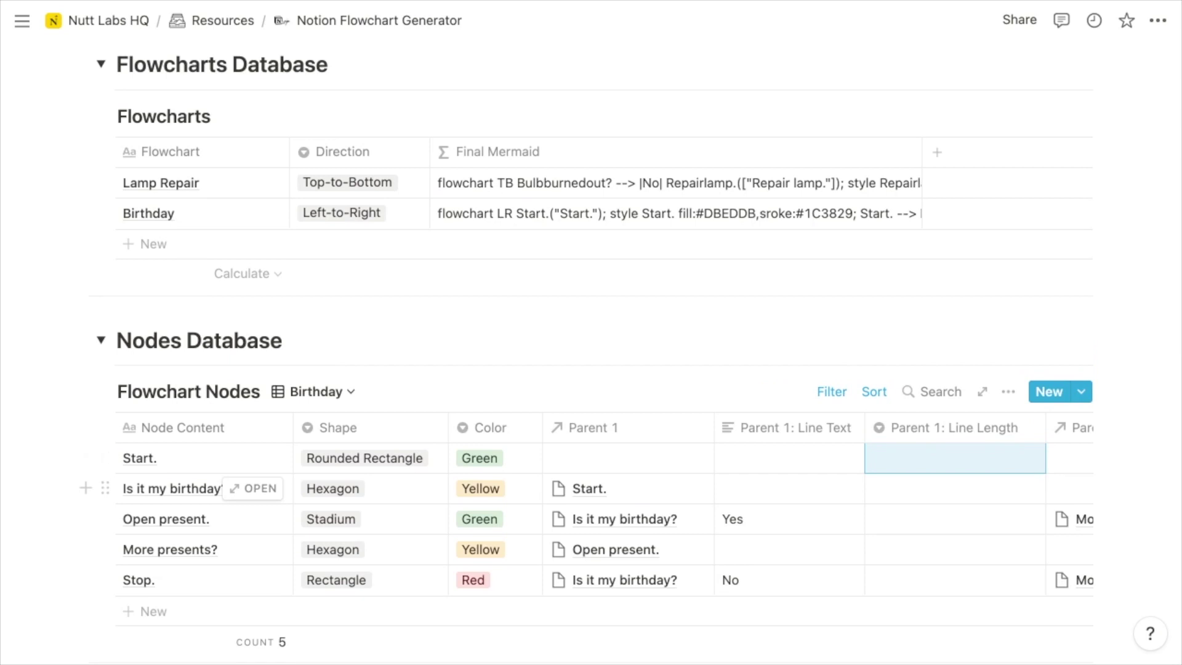
scroll(360, 472, "down", 2)
scroll(360, 467, "up", 2)
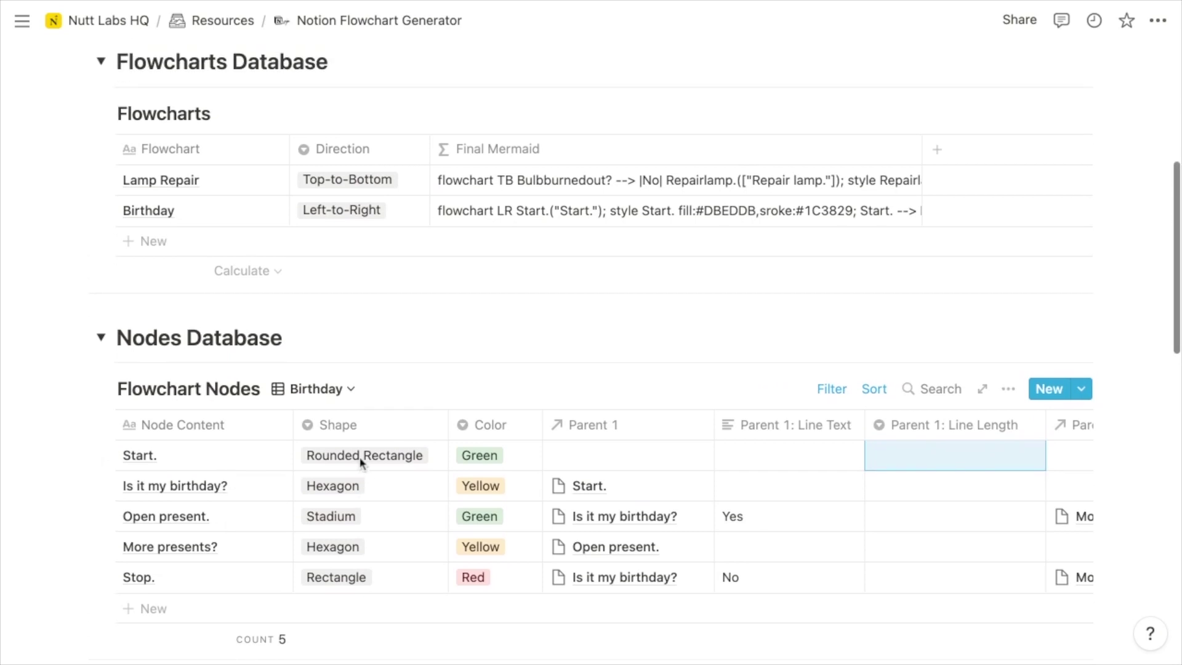
left_click(462, 215)
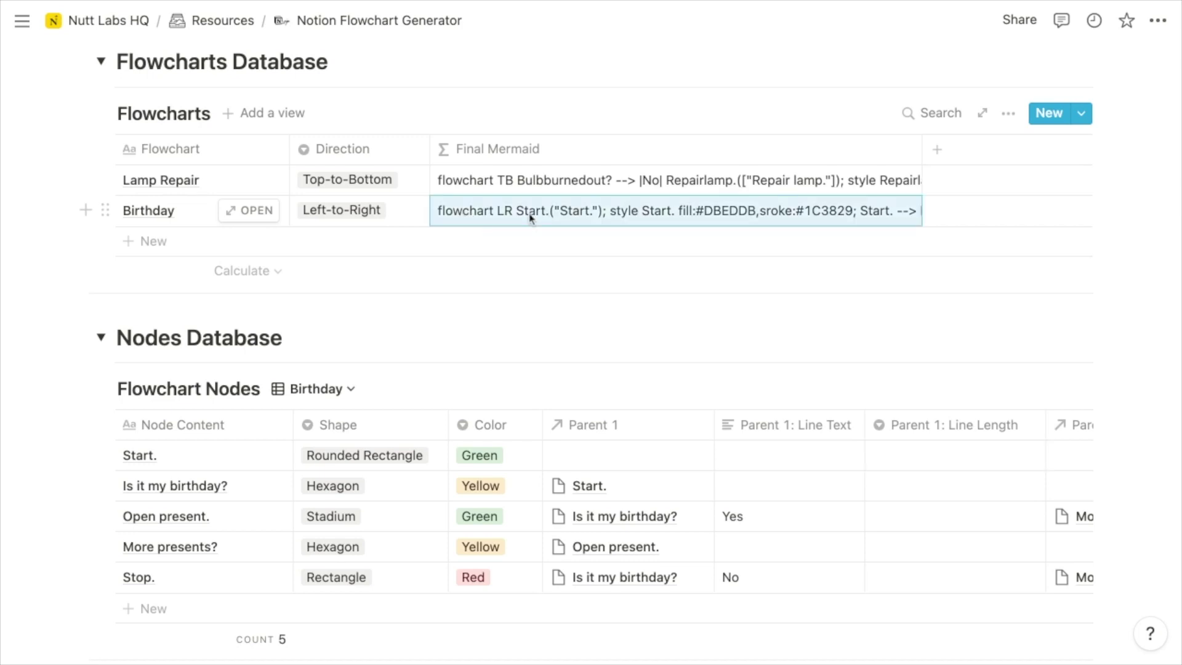
Switch the Mermaid code block containing the lamp flowchart to Split view.
scroll(591, 343, "down", 8)
scroll(309, 285, "down", 1)
scroll(248, 275, "down", 1)
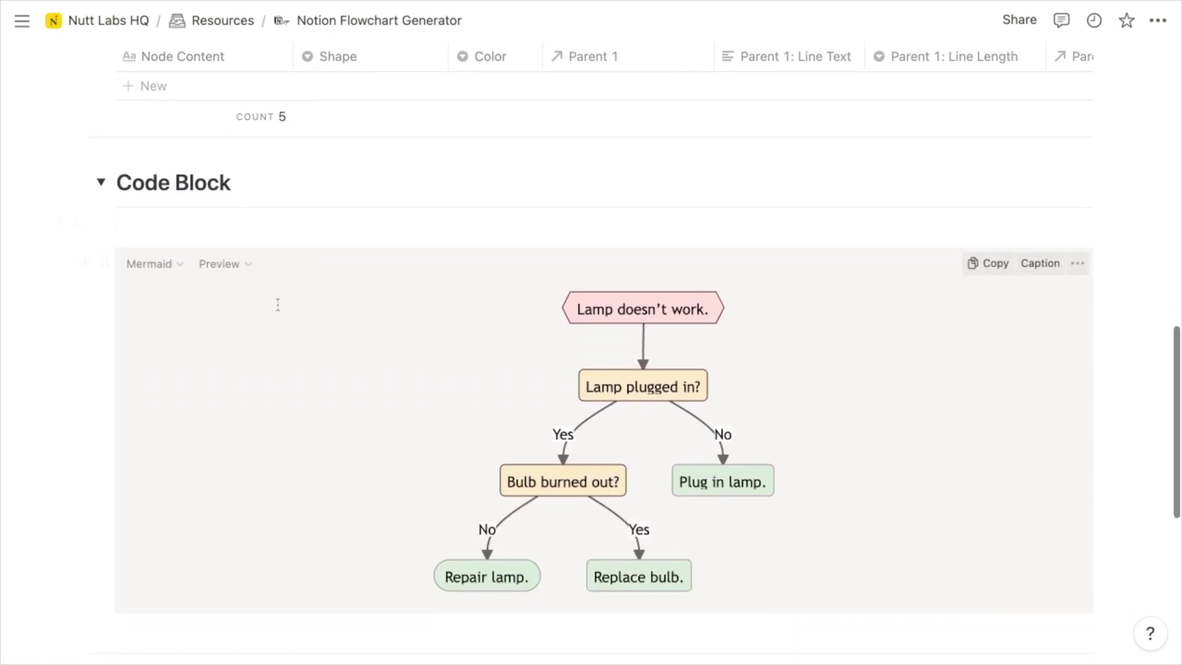
left_click(239, 259)
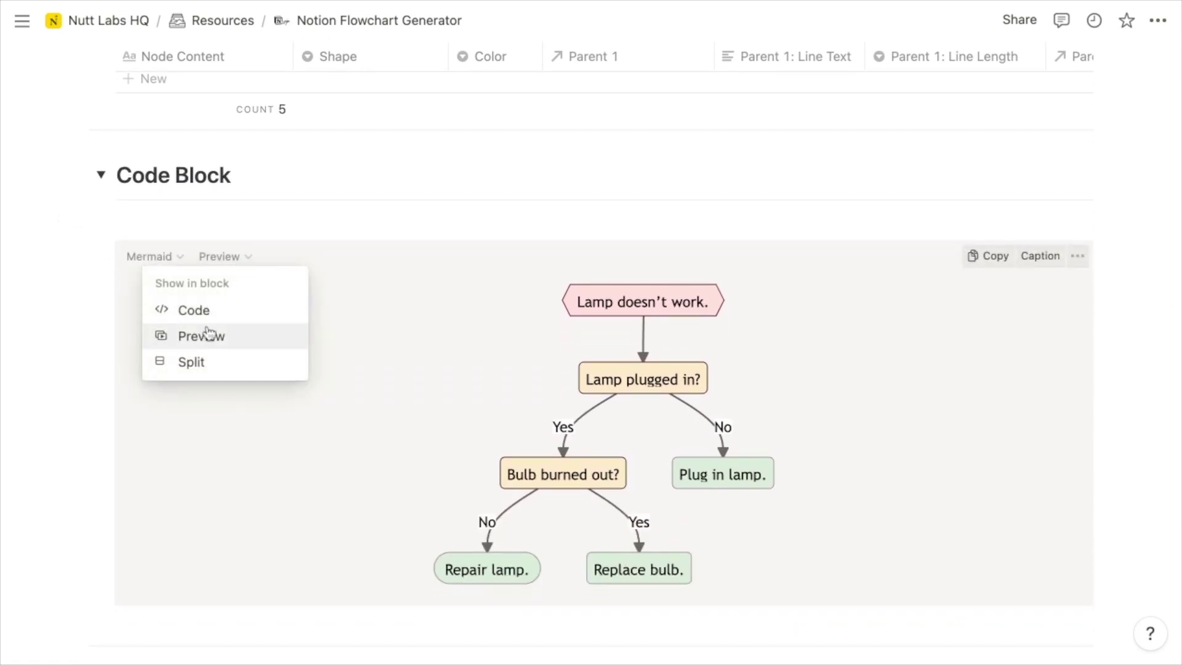
left_click(206, 363)
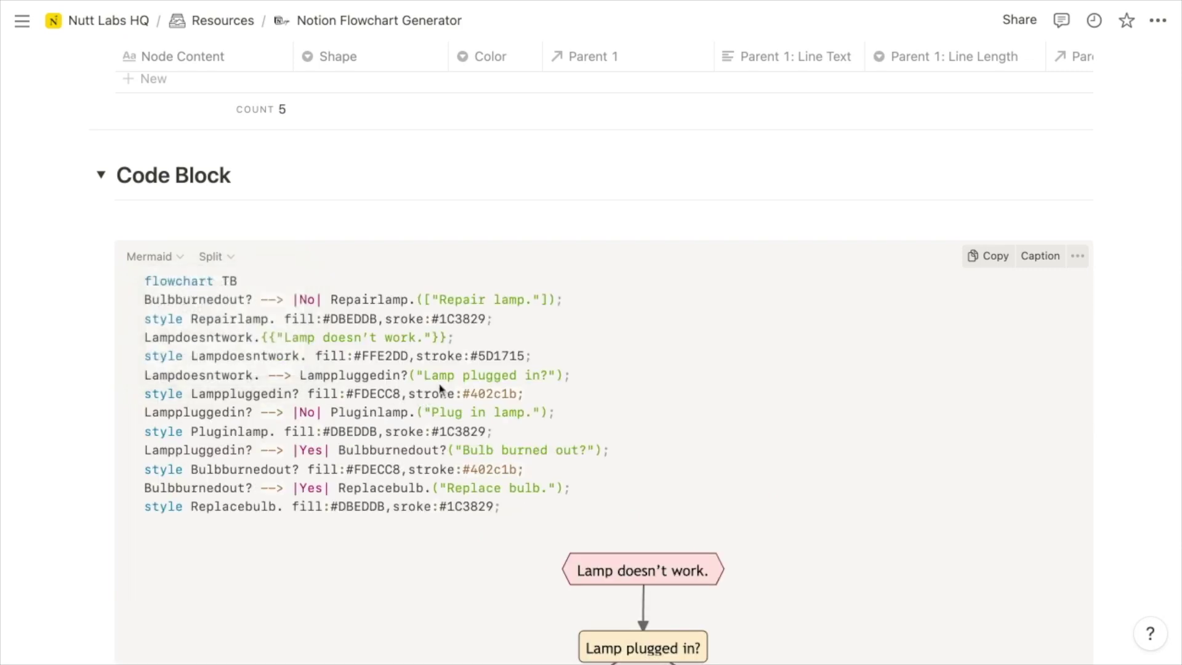
Replace all of the lamp flowchart code in the code block with the copied Birthday Mermaid code.
scroll(441, 388, "down", 3)
key("super+a")
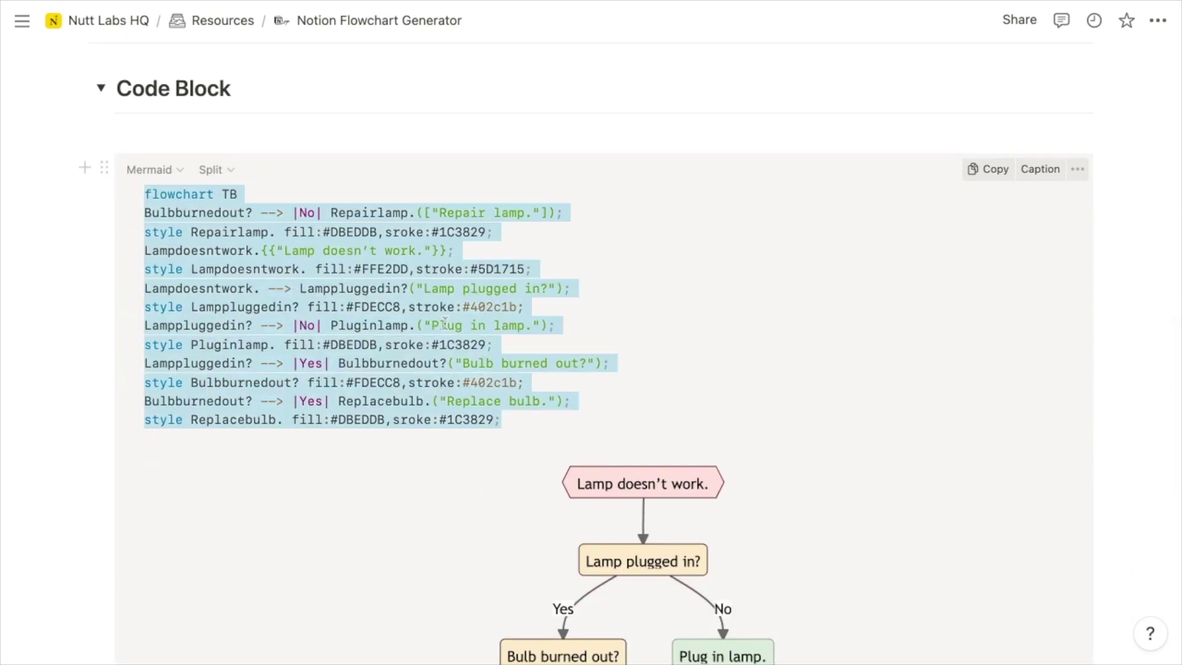
key("BackSpace")
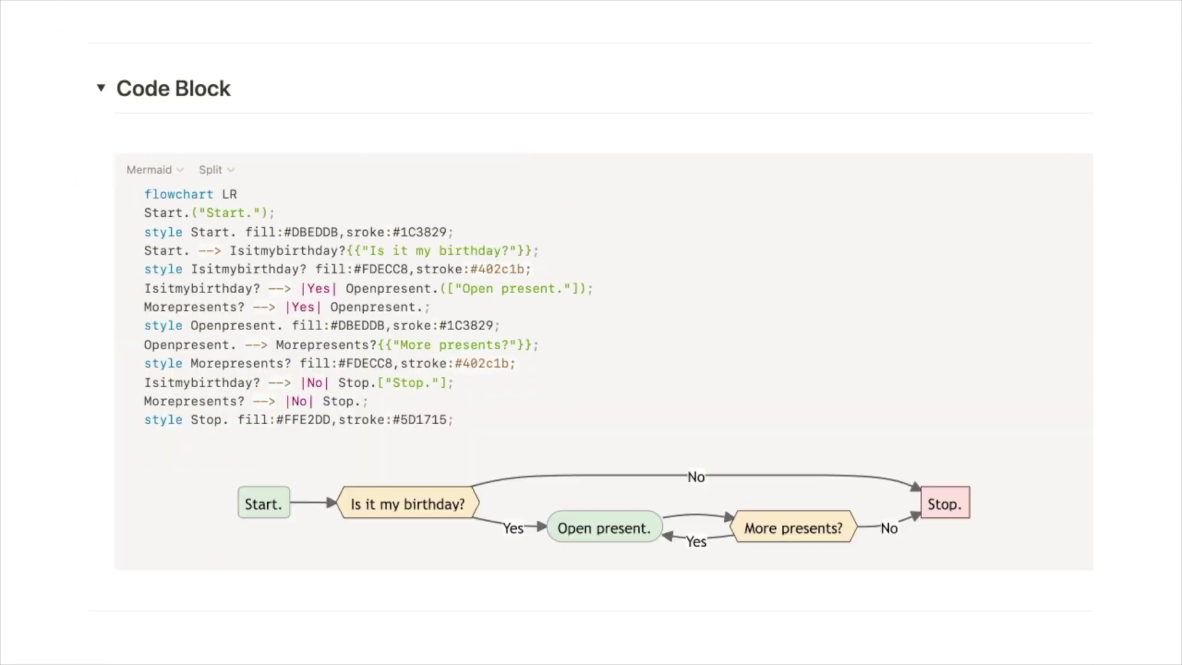
Set the Birthday code block to Preview so that it shows only the rendered flowchart.
scroll(262, 397, "down", 3)
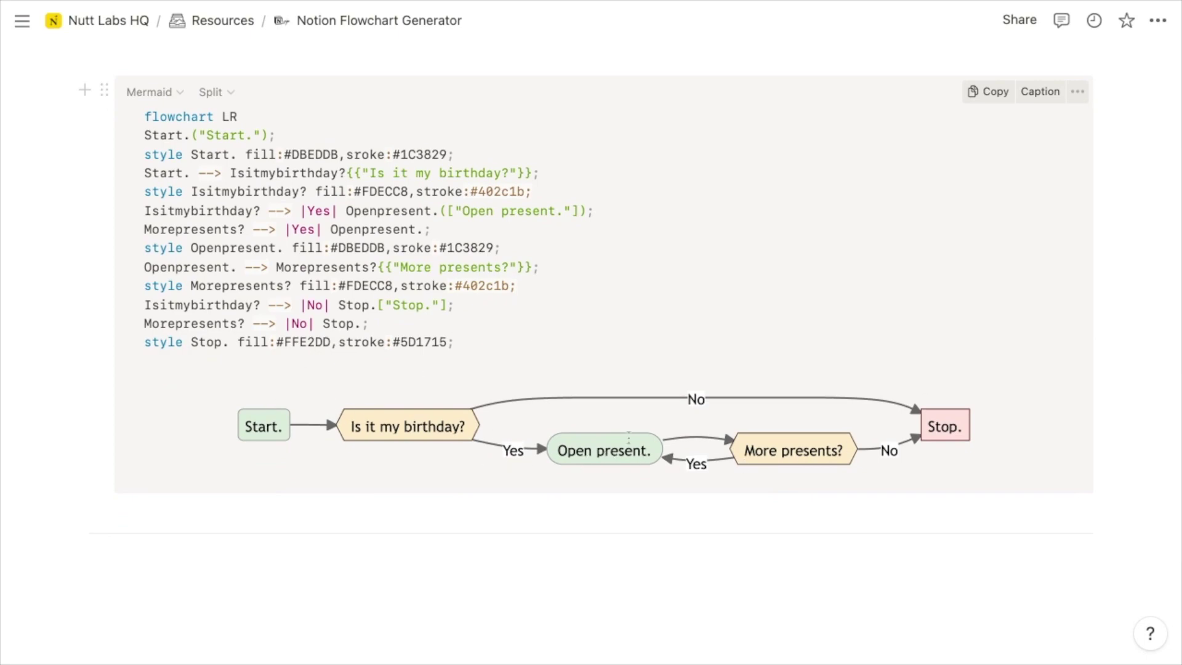
scroll(369, 358, "up", 1)
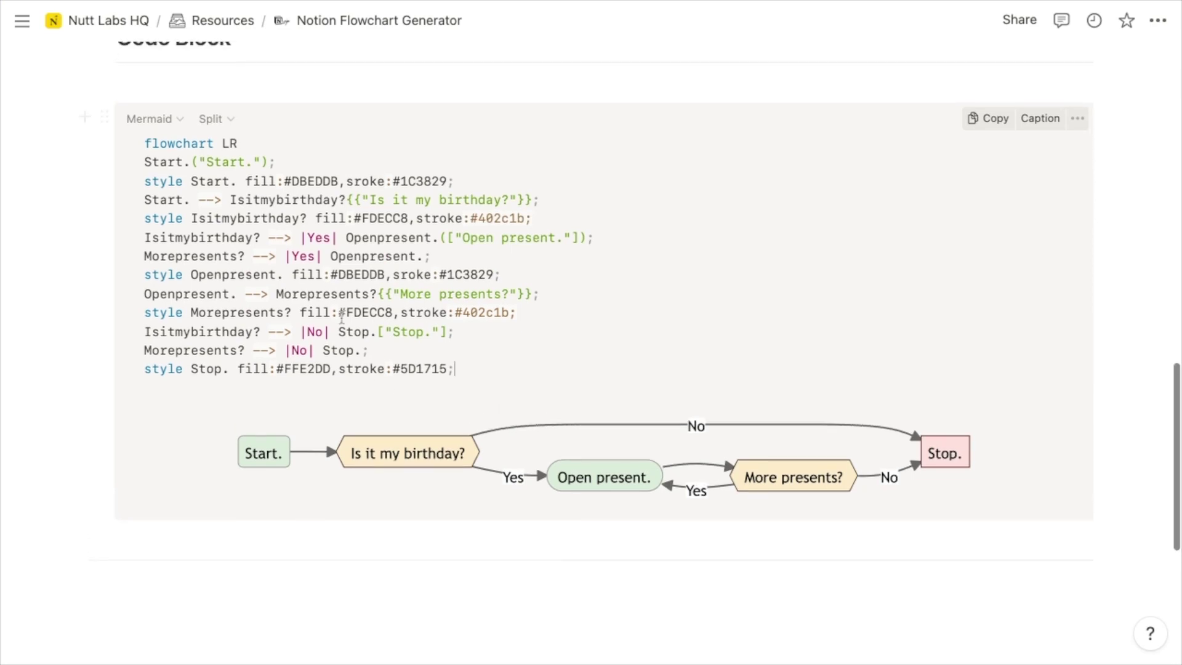
left_click(216, 119)
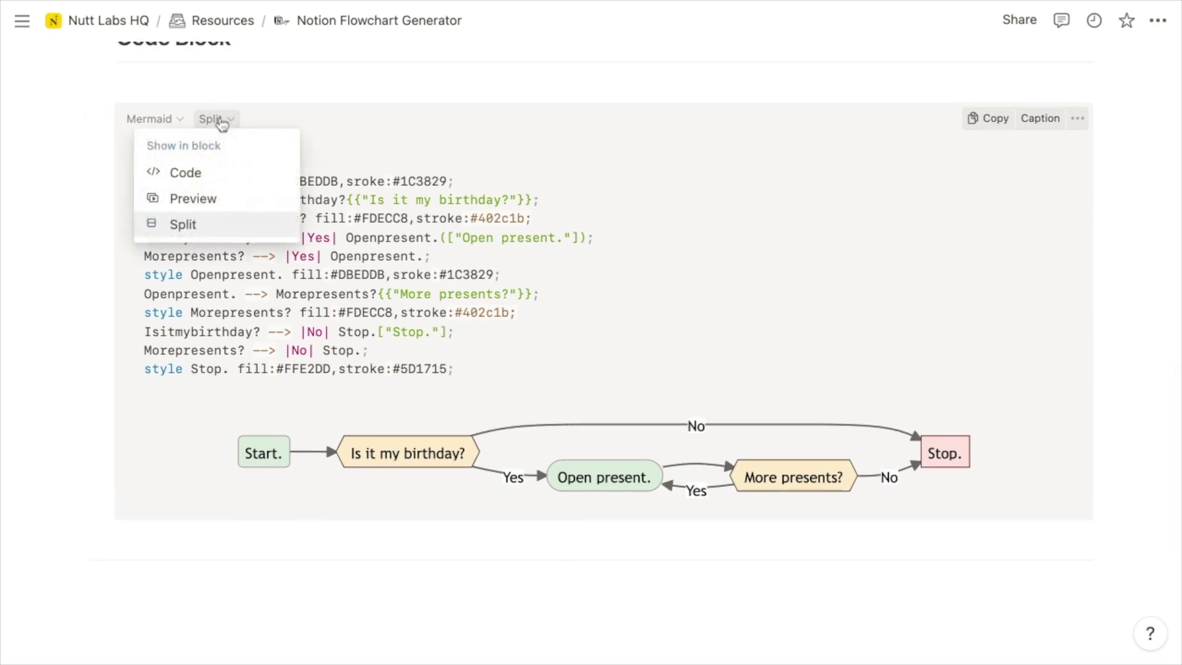
left_click(203, 207)
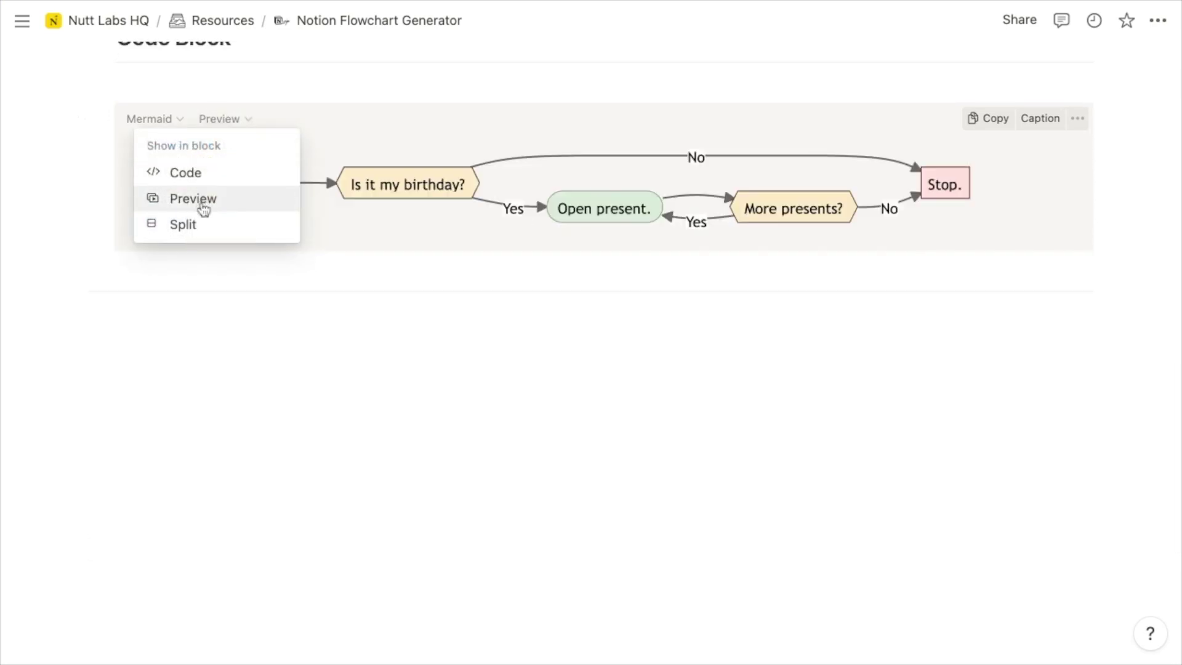
left_click(409, 137)
scroll(408, 137, "up", 1)
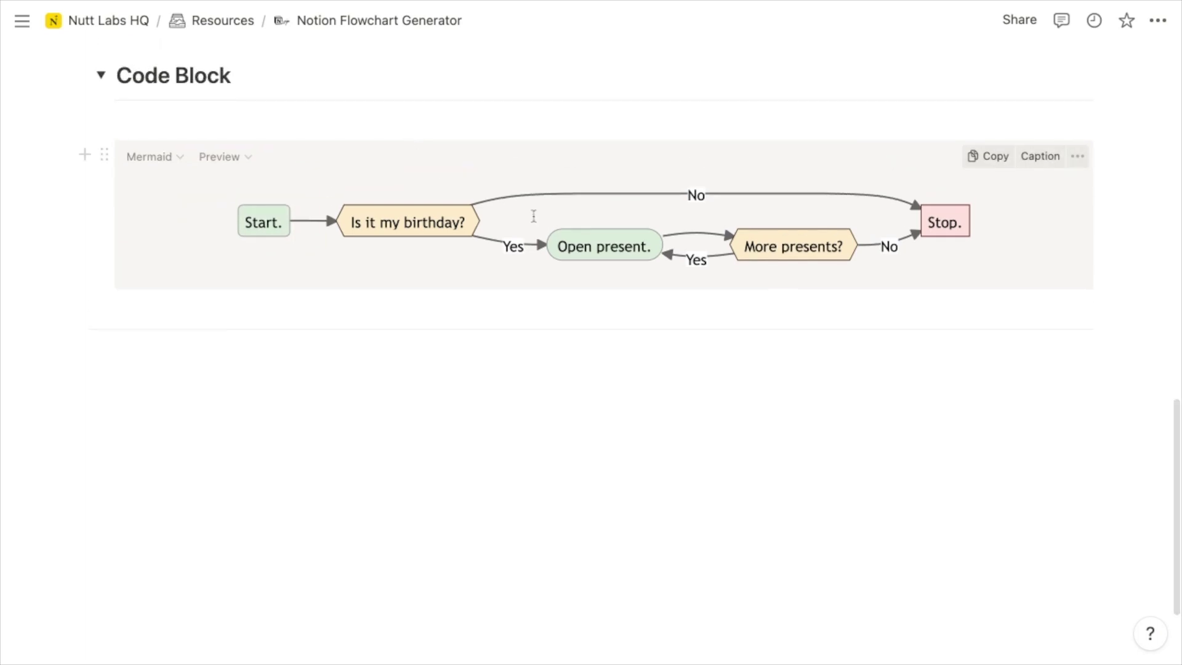